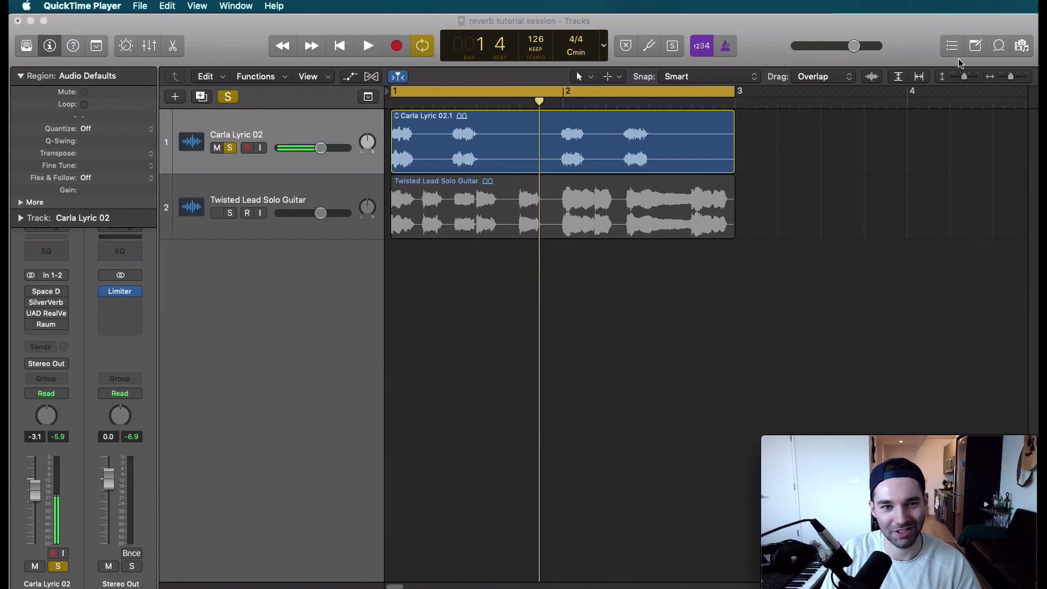
- Play back the soloed vocal track and stop playback to hear how it currently sounds
{"action": "left_click", "coordinate": [880, 135]}
{"action": "key", "text": "space"}
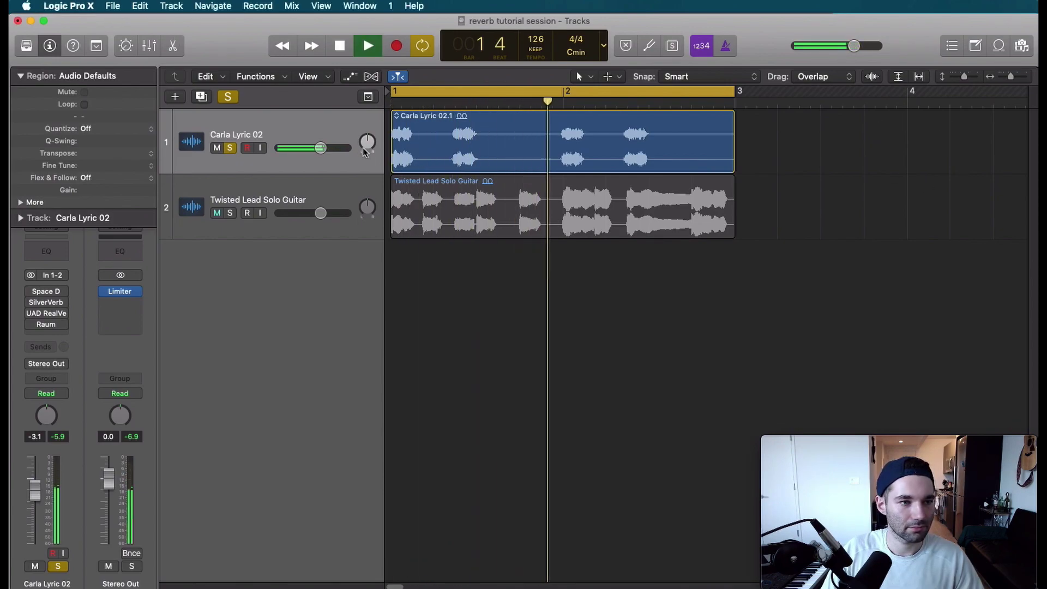
{"action": "key", "text": "space"}
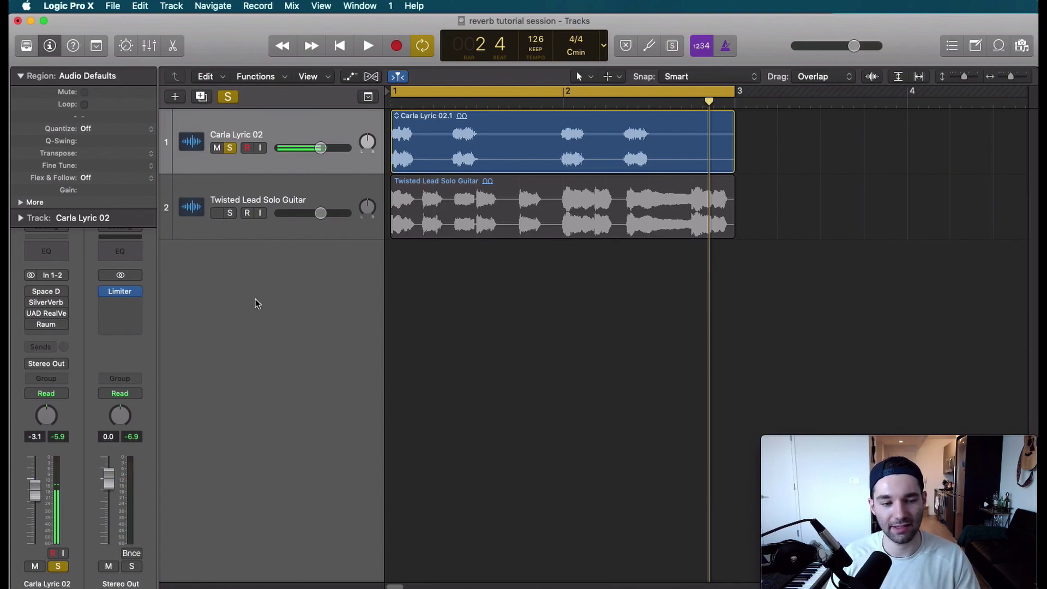
{"action": "key", "text": "space"}
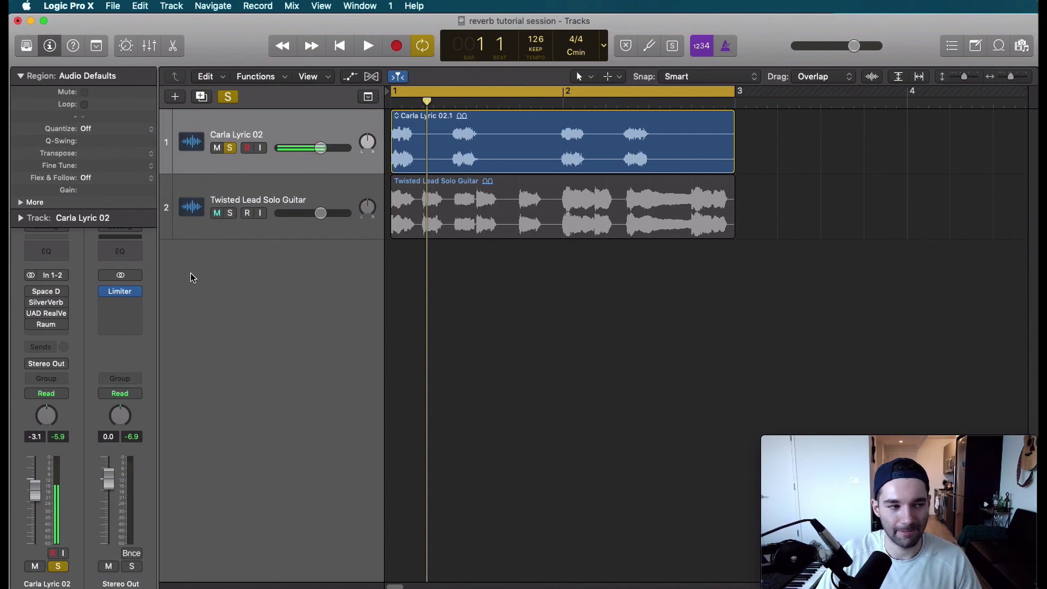
- Open the Space Designer reverb on the vocal track and move its window down clear of the toolbar
{"action": "mouse_move", "coordinate": [53, 295]}
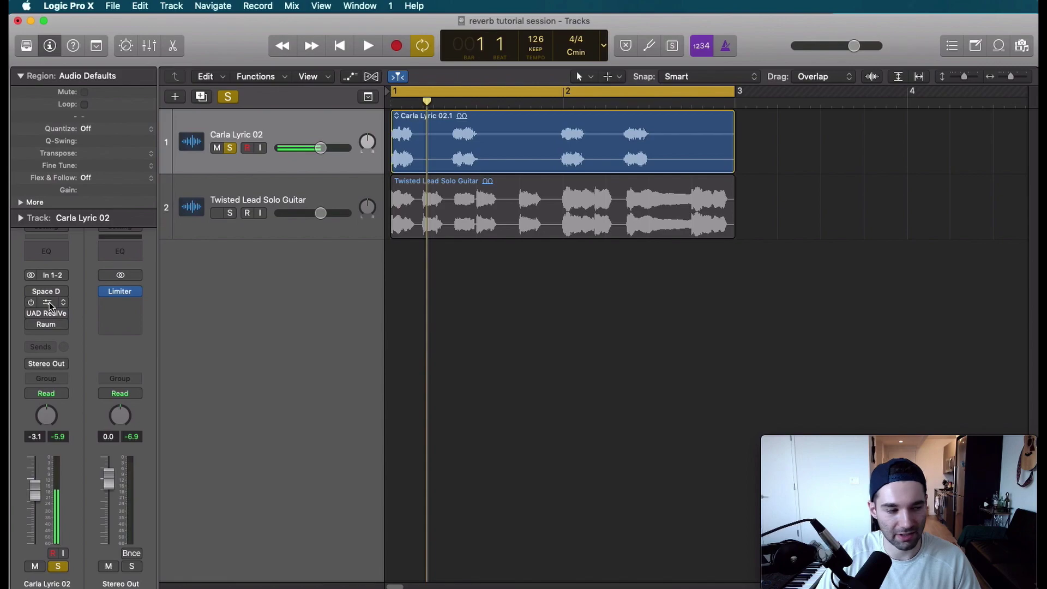
{"action": "mouse_move", "coordinate": [53, 328]}
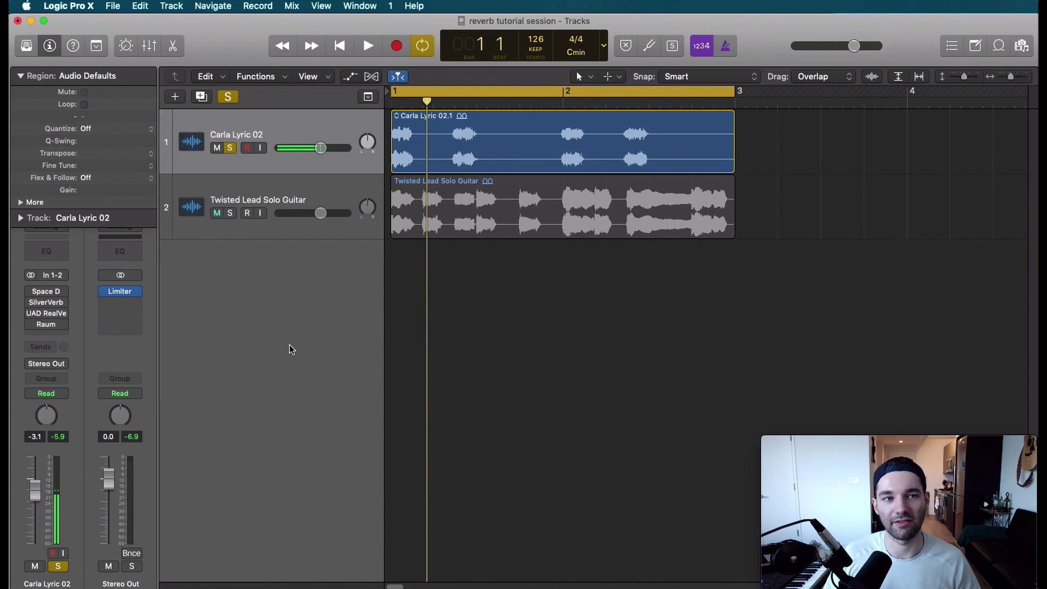
{"action": "left_click", "coordinate": [32, 291]}
{"action": "left_click_drag", "start_coordinate": [360, 47], "coordinate": [349, 139]}
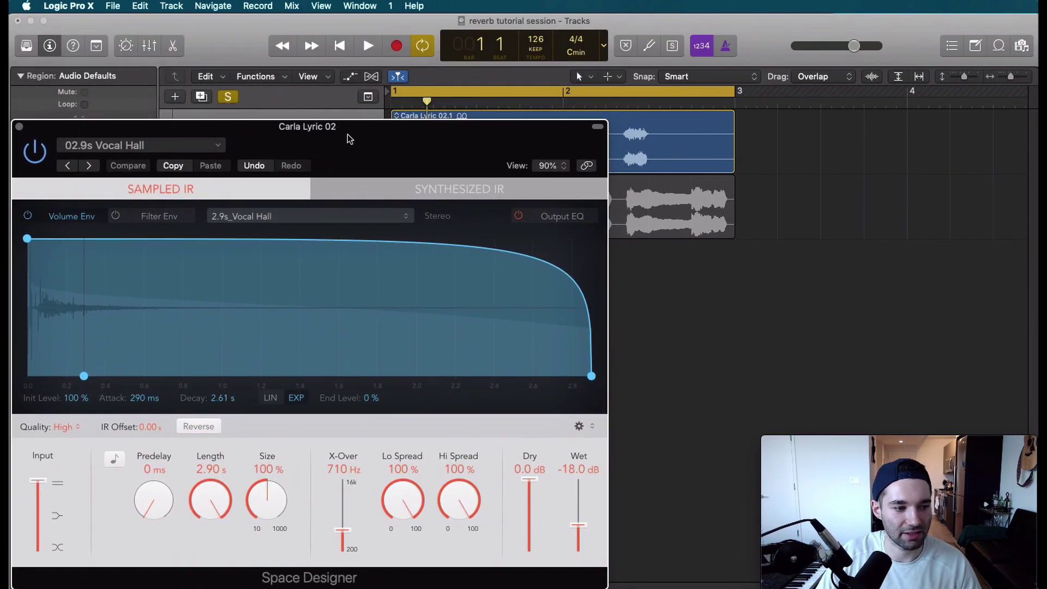
- Browse Space Designer's large-space presets and load the 02.9s Vocal Hall preset from the halls
{"action": "left_click", "coordinate": [152, 144]}
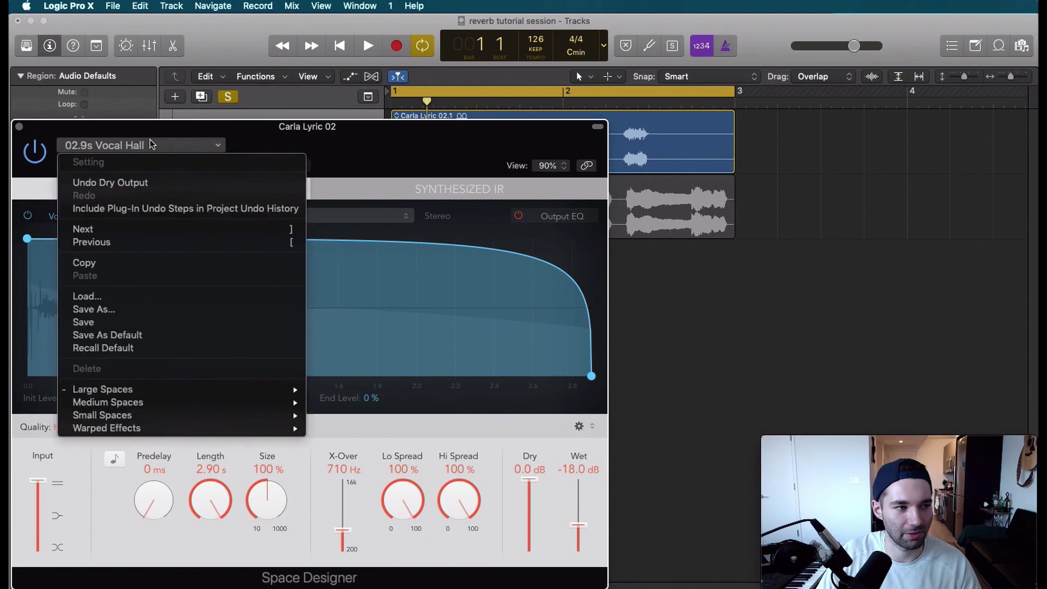
{"action": "mouse_move", "coordinate": [171, 395]}
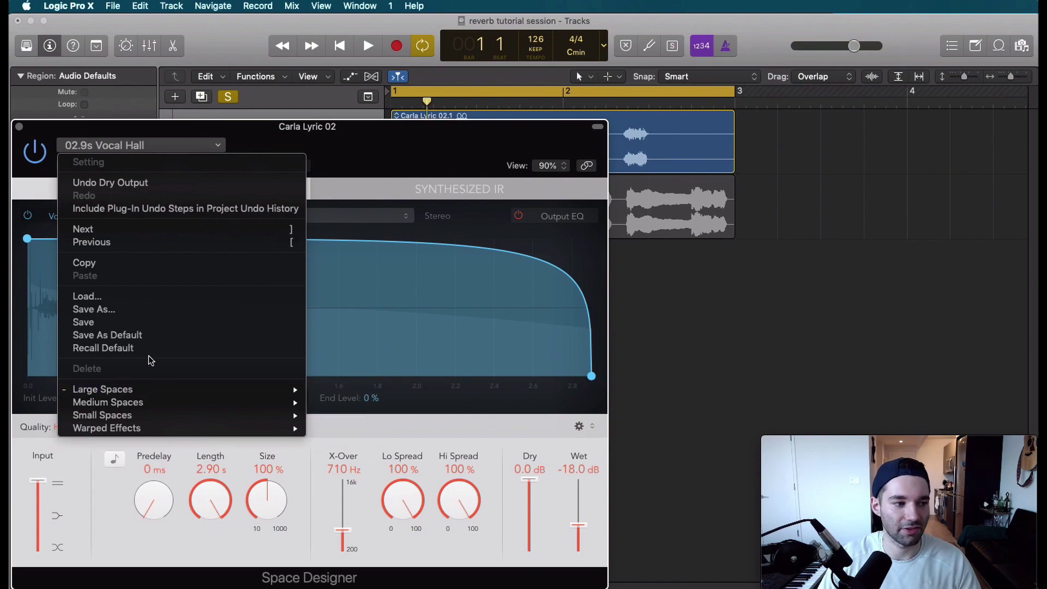
{"action": "mouse_move", "coordinate": [243, 417]}
{"action": "mouse_move", "coordinate": [346, 421]}
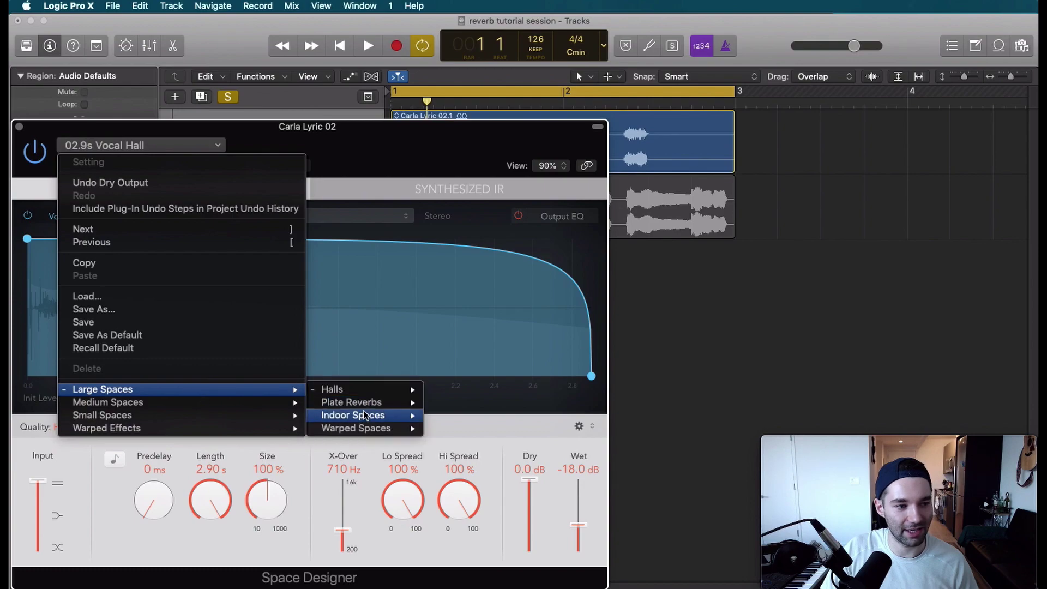
{"action": "mouse_move", "coordinate": [366, 390]}
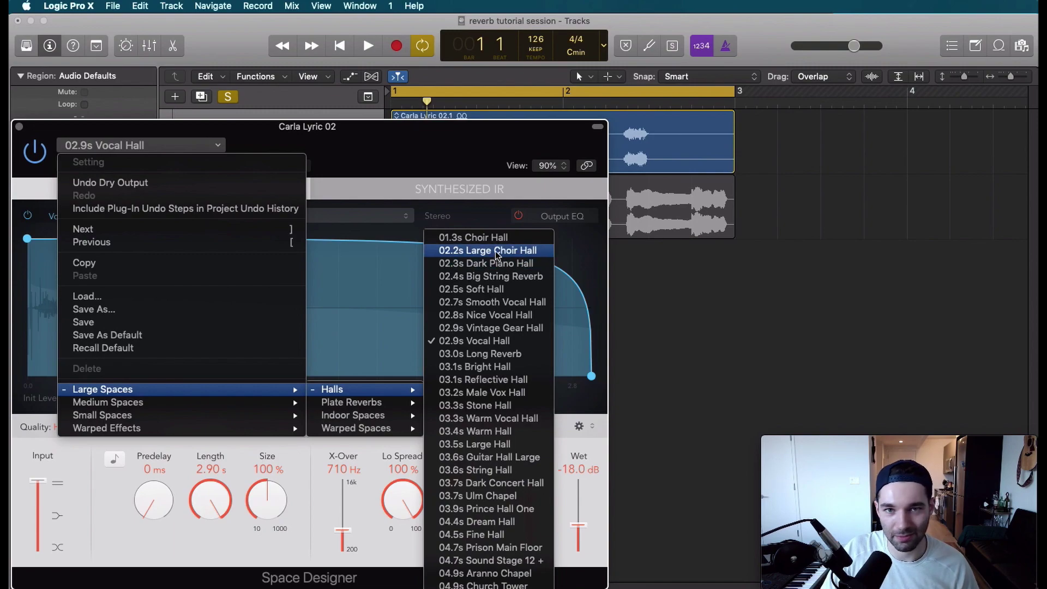
{"action": "mouse_move", "coordinate": [186, 419]}
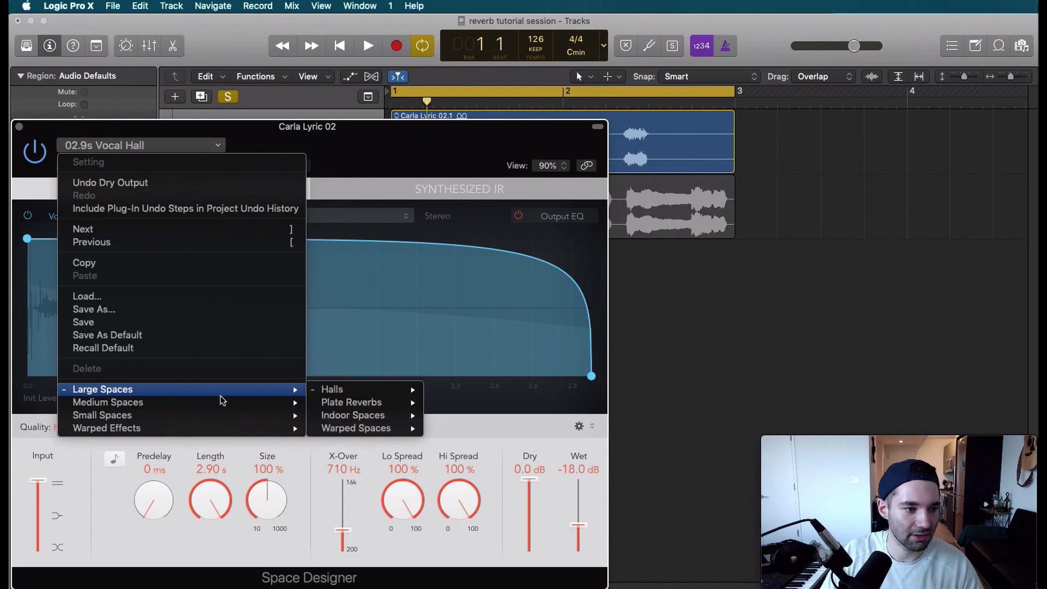
{"action": "mouse_move", "coordinate": [326, 392]}
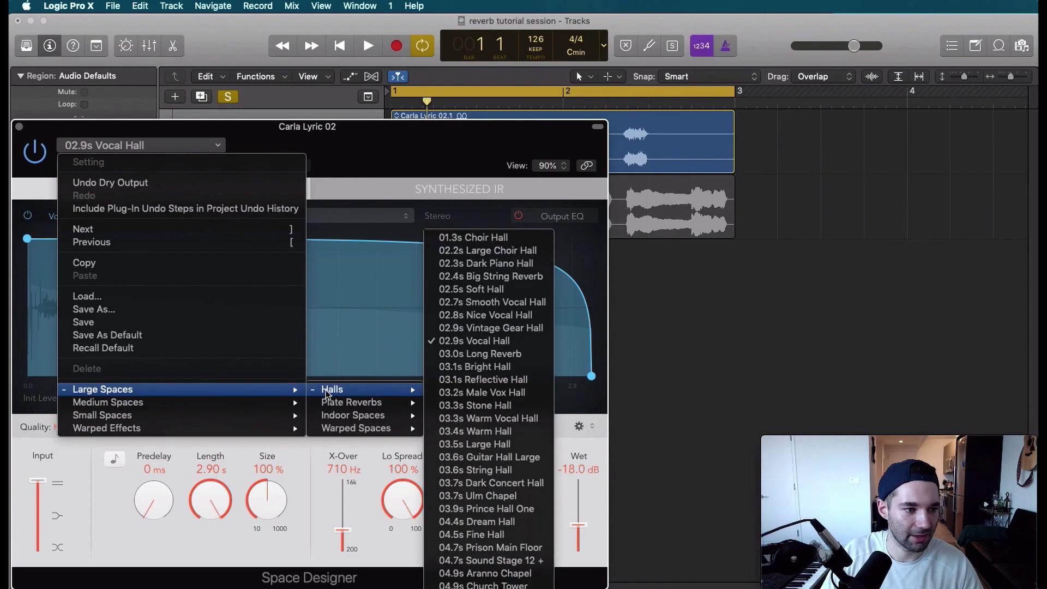
{"action": "left_click", "coordinate": [492, 342]}
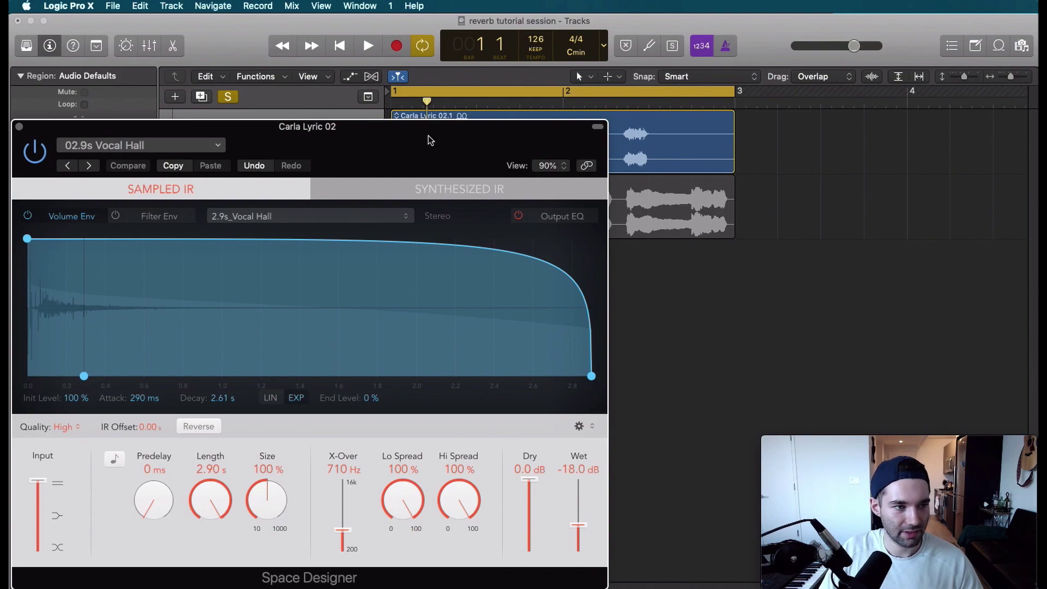
- Play the vocal with Space Designer bypassed and enabled to compare the dry sound with the reverb
{"action": "mouse_move", "coordinate": [428, 136]}
{"action": "left_mouse_down"}
{"action": "mouse_move", "coordinate": [427, 162]}
{"action": "mouse_move", "coordinate": [430, 140]}
{"action": "left_mouse_up"}
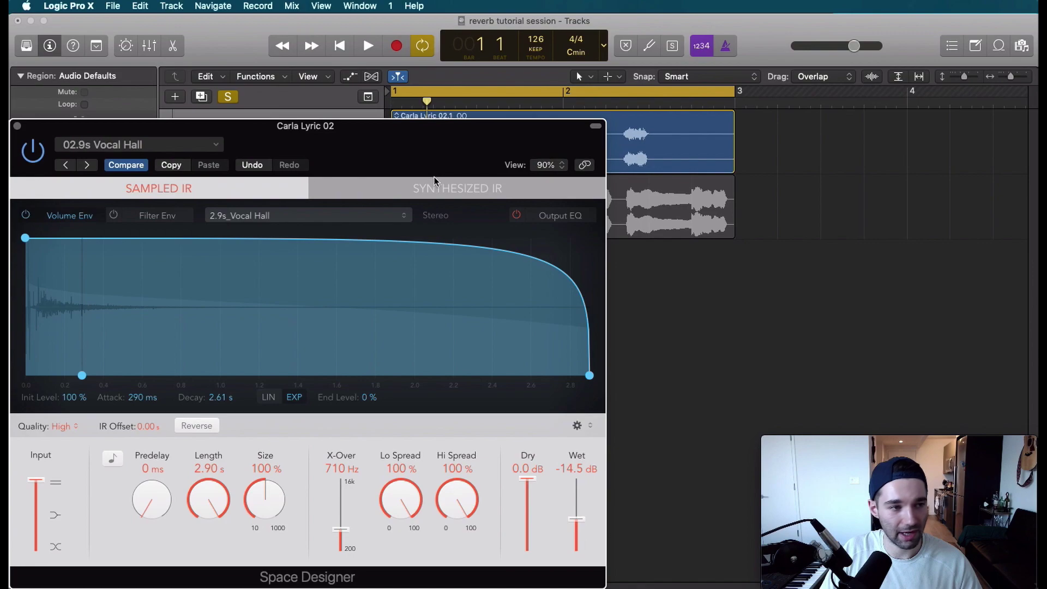
{"action": "key", "text": "space"}
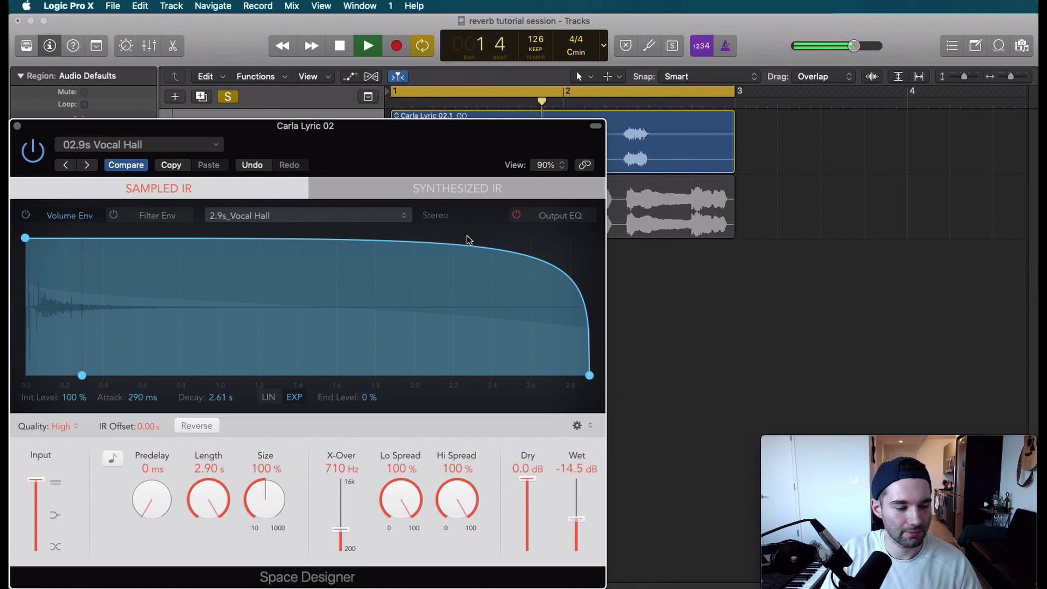
{"action": "key", "text": "space"}
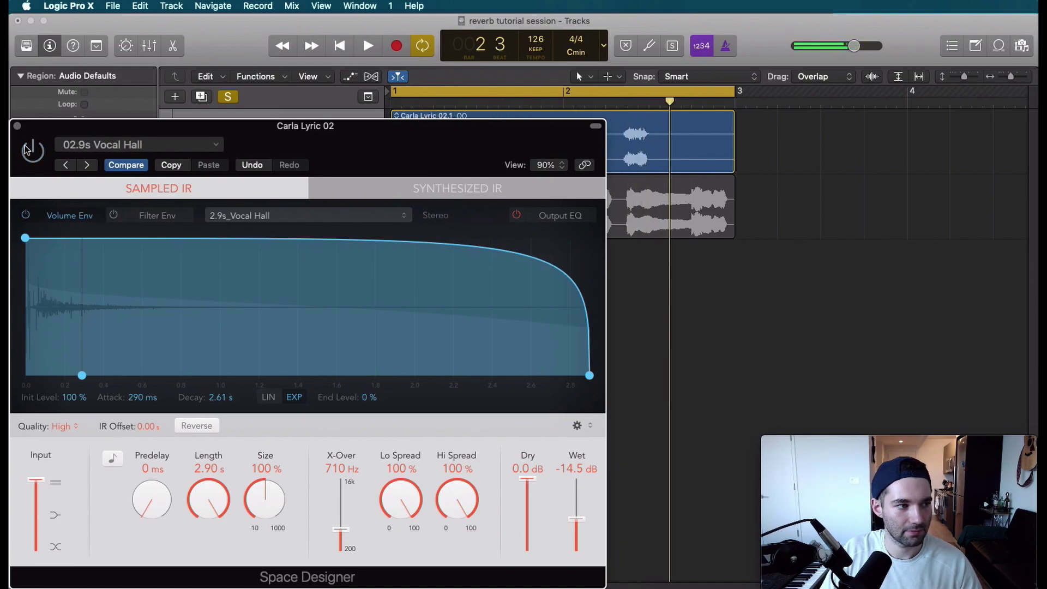
{"action": "key", "text": "space"}
{"action": "key", "text": "space"}
{"action": "left_click", "coordinate": [38, 160]}
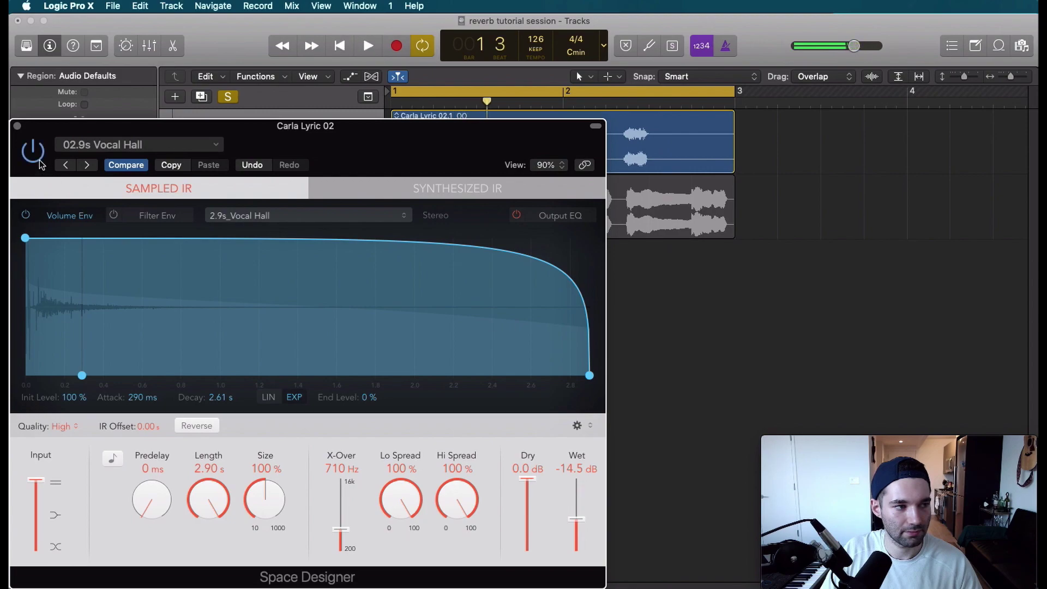
{"action": "key", "text": "space"}
{"action": "key", "text": "space"}
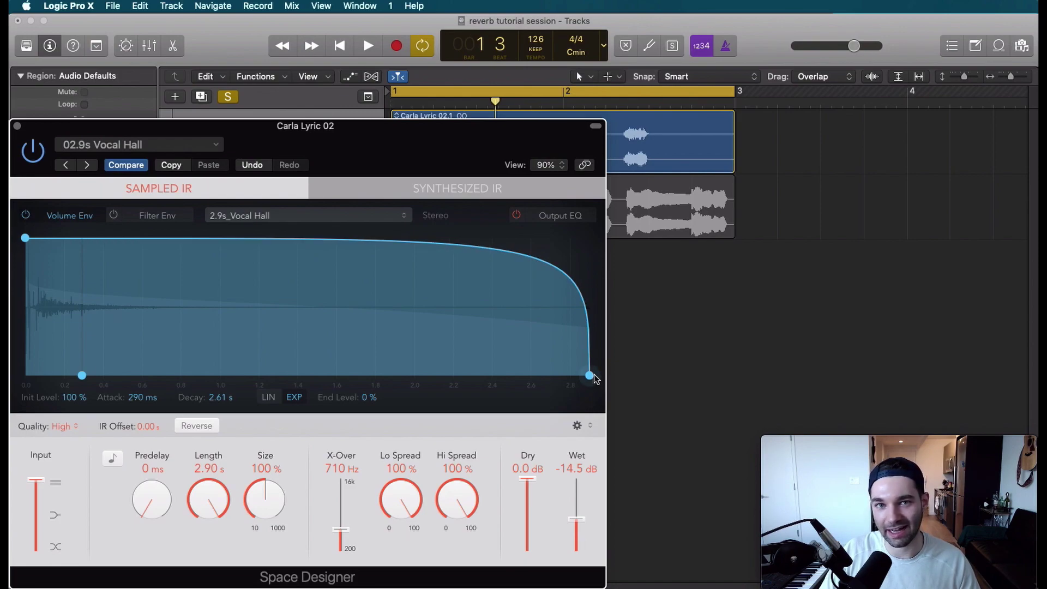
{"action": "key", "text": "space"}
{"action": "mouse_move", "coordinate": [590, 375]}
{"action": "left_mouse_down"}
{"action": "mouse_move", "coordinate": [117, 375]}
{"action": "mouse_move", "coordinate": [589, 375]}
{"action": "left_mouse_up"}
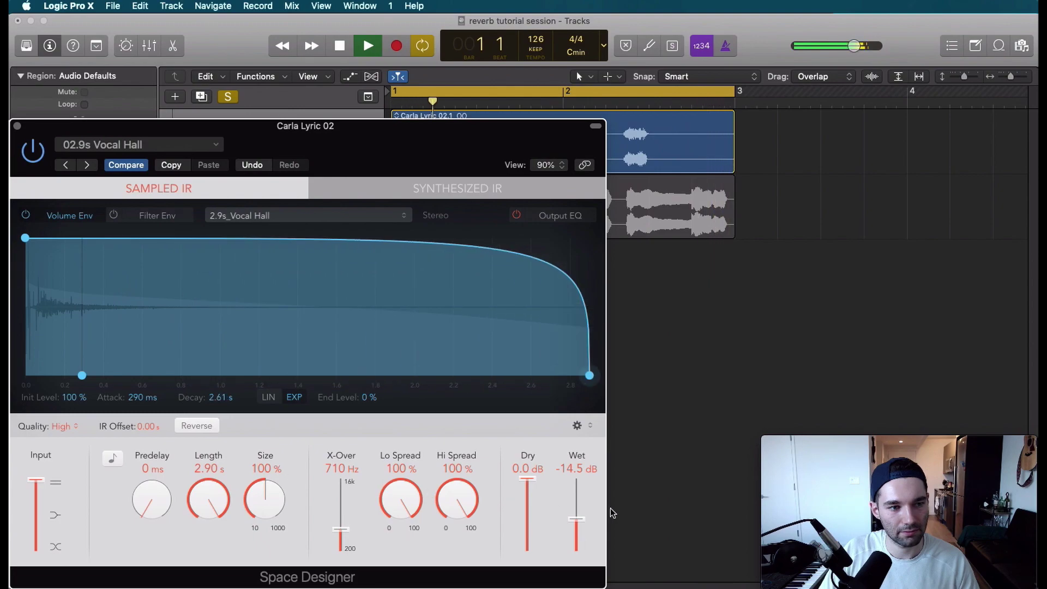
{"action": "key", "text": "space"}
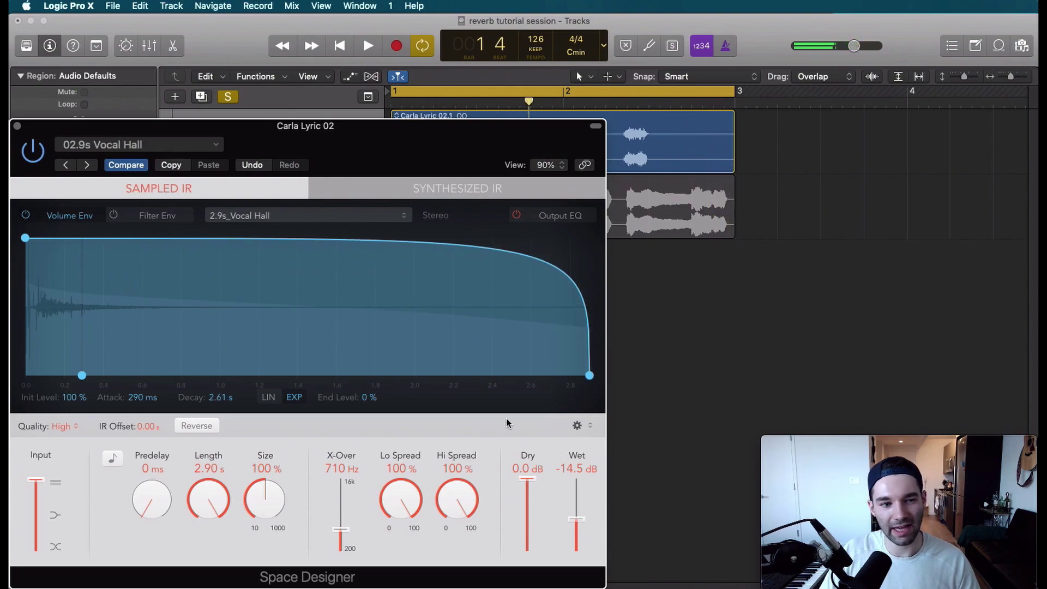
- Mute the dry signal and raise the wet level to 0.0 dB to listen to the reverb alone
{"action": "left_click_drag", "start_coordinate": [530, 480], "coordinate": [528, 575]}
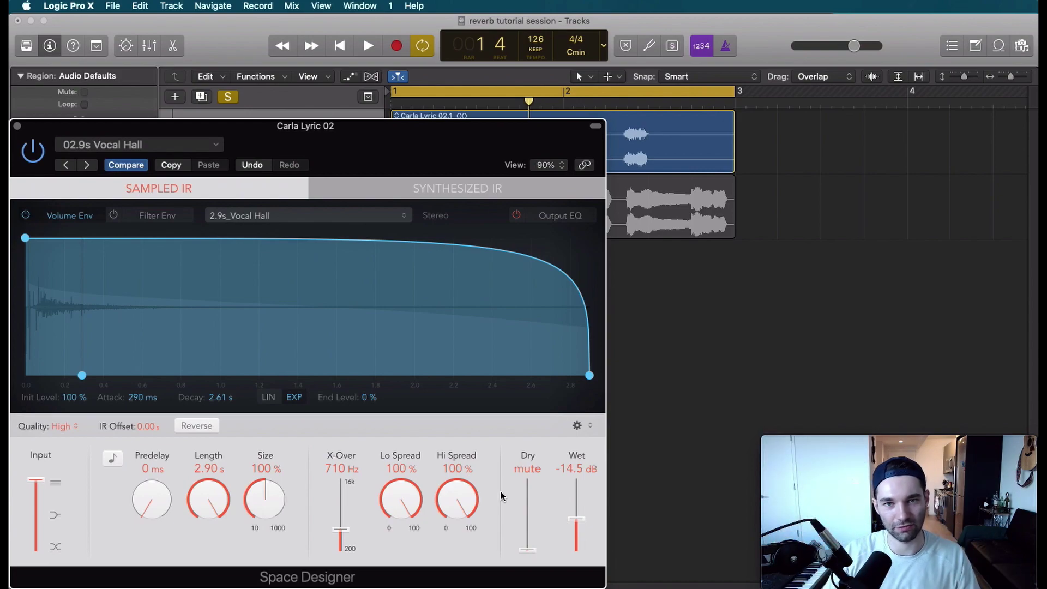
{"action": "key", "text": "space"}
{"action": "key", "text": "space"}
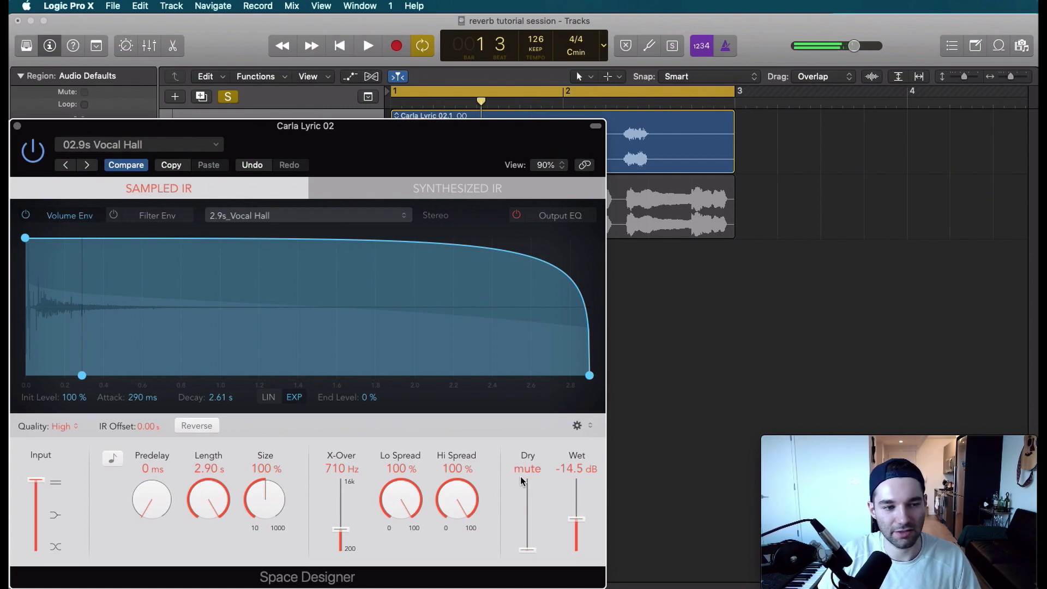
{"action": "left_click_drag", "start_coordinate": [576, 519], "coordinate": [600, 465]}
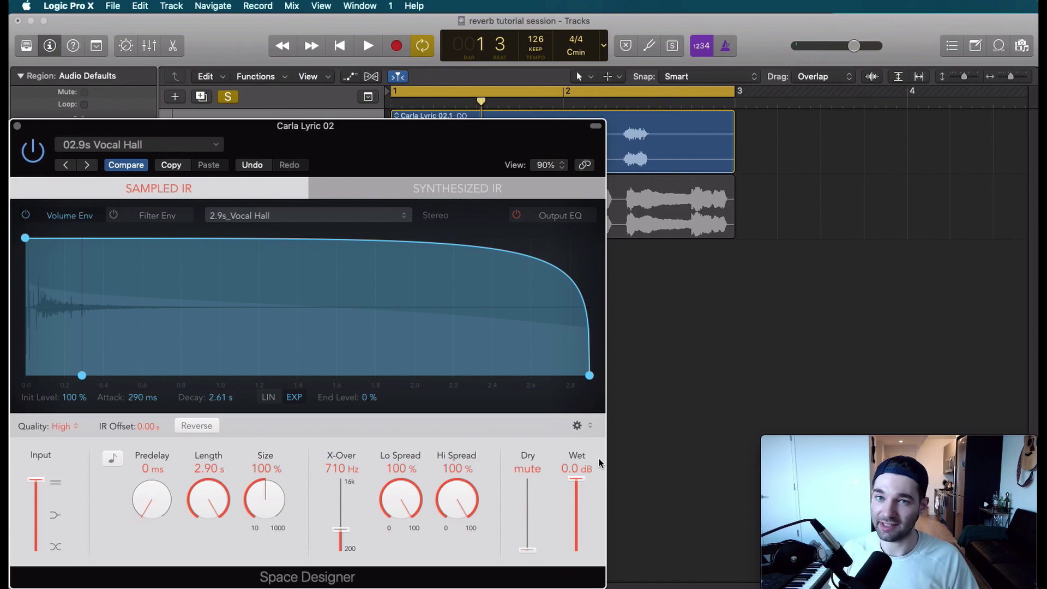
{"action": "key", "text": "space"}
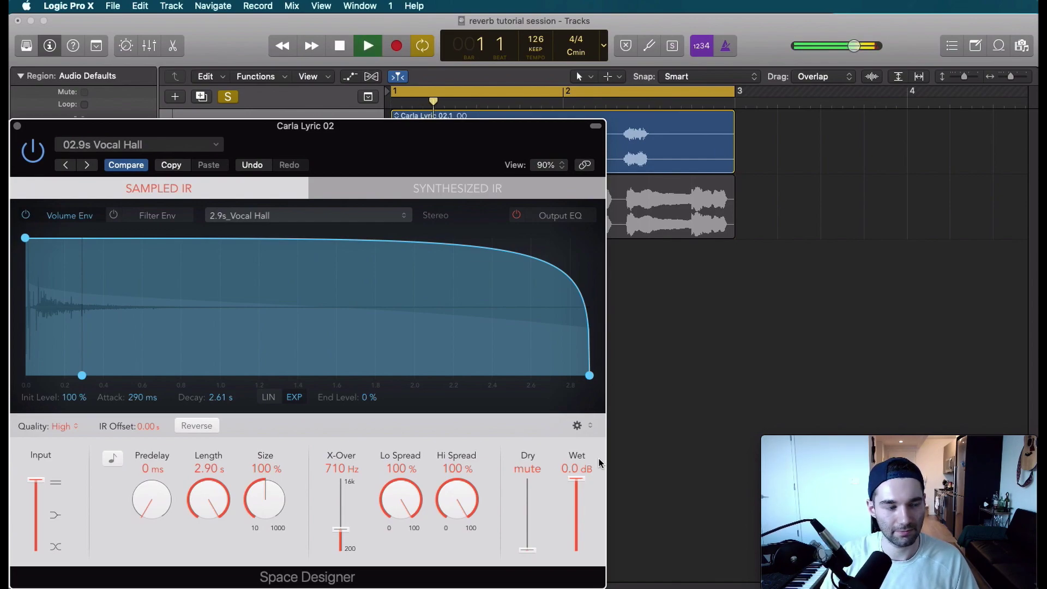
- Shorten the volume envelope's tail to its attack point during playback, and restore the preset's original envelope
{"action": "left_click_drag", "start_coordinate": [589, 376], "coordinate": [120, 436]}
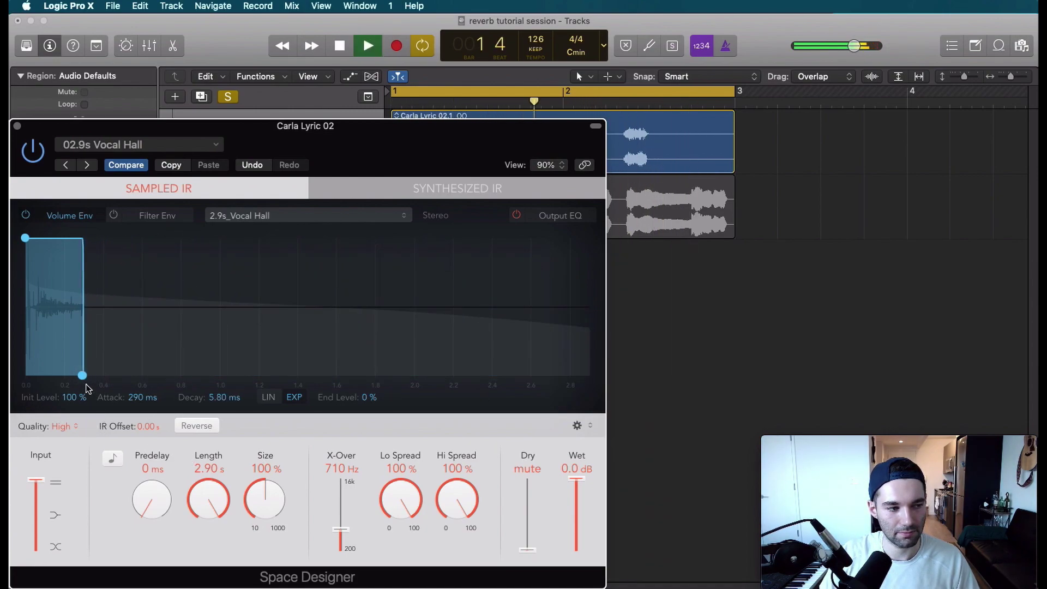
{"action": "key", "text": "space"}
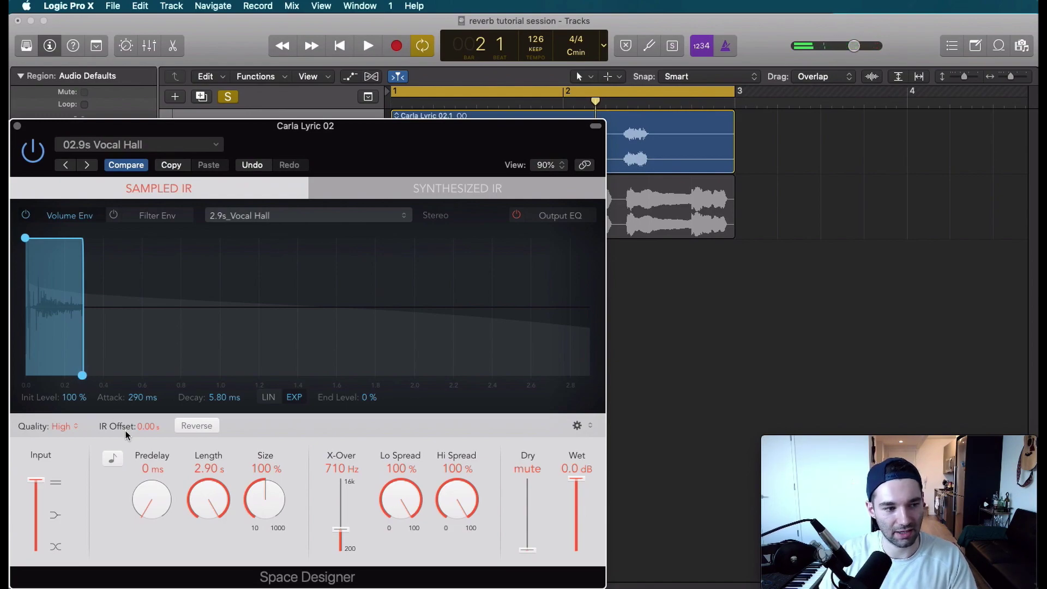
{"action": "mouse_move", "coordinate": [198, 496]}
{"action": "left_mouse_down"}
{"action": "mouse_move", "coordinate": [222, 583]}
{"action": "mouse_move", "coordinate": [204, 510]}
{"action": "mouse_move", "coordinate": [207, 551]}
{"action": "mouse_move", "coordinate": [202, 476]}
{"action": "left_mouse_up"}
{"action": "left_click_drag", "start_coordinate": [82, 376], "coordinate": [542, 375]}
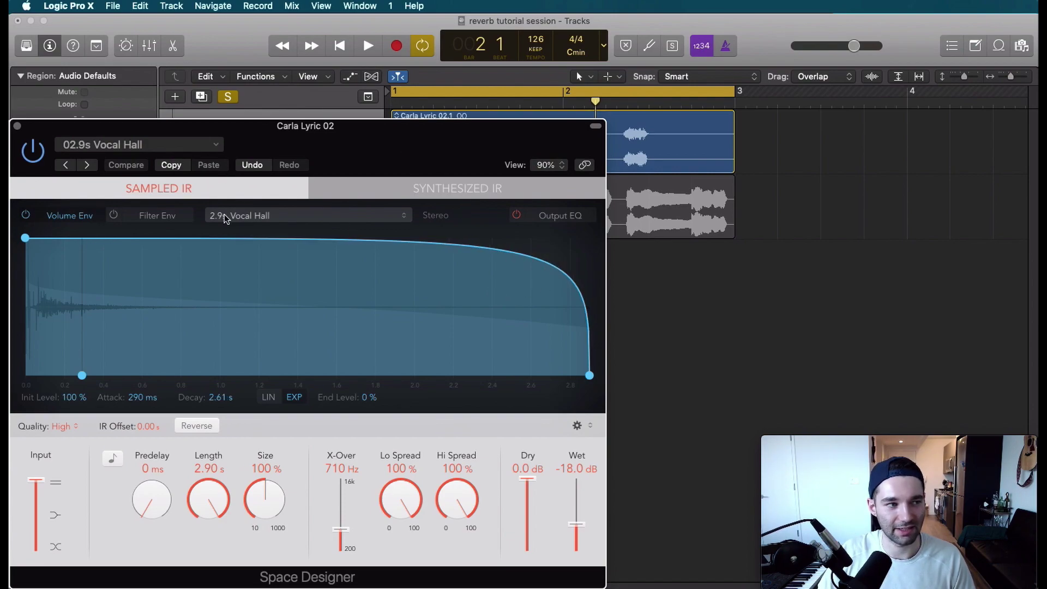
- Reshape the volume envelope with a 461 ms attack and a 1.54 s decay that falls off along a more gradual curve
{"action": "mouse_move", "coordinate": [82, 375]}
{"action": "left_mouse_down"}
{"action": "mouse_move", "coordinate": [369, 382]}
{"action": "mouse_move", "coordinate": [224, 396]}
{"action": "mouse_move", "coordinate": [342, 388]}
{"action": "mouse_move", "coordinate": [110, 382]}
{"action": "left_mouse_up"}
{"action": "left_click_drag", "start_coordinate": [540, 281], "coordinate": [476, 306]}
{"action": "left_click_drag", "start_coordinate": [589, 375], "coordinate": [412, 406]}
{"action": "left_click_drag", "start_coordinate": [355, 295], "coordinate": [330, 304]}
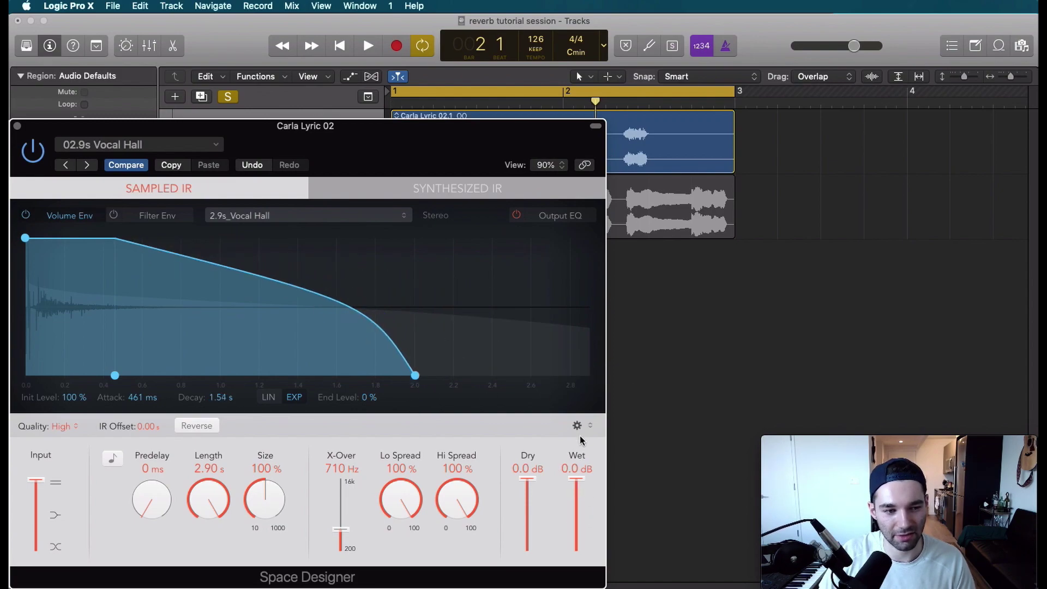
- Mute the dry signal to audition the reverb alone, and lengthen the volume envelope's decay to 1.91 s
{"action": "left_click_drag", "start_coordinate": [530, 477], "coordinate": [527, 550]}
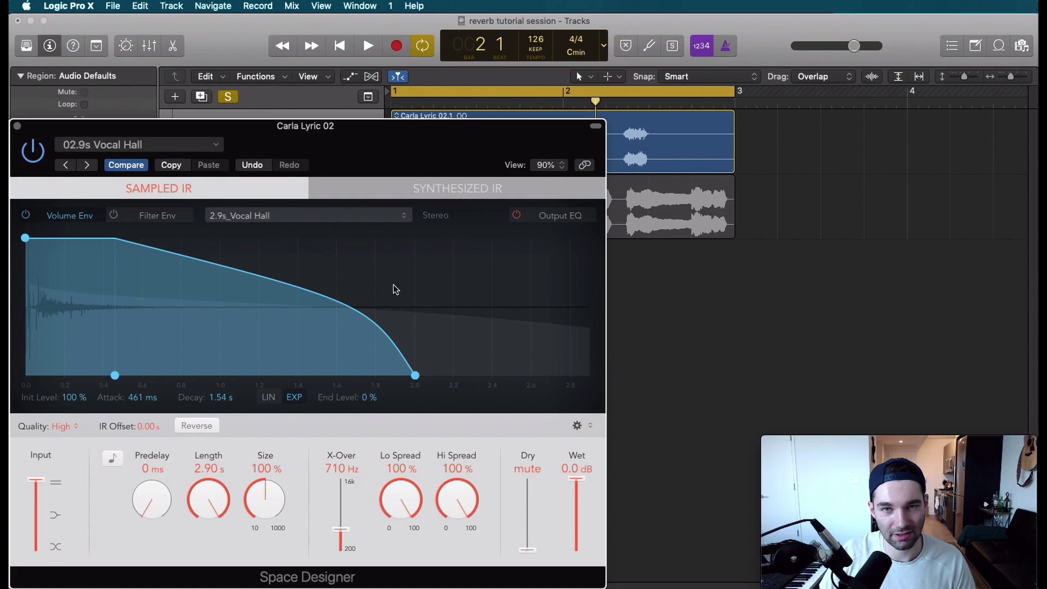
{"action": "key", "text": "space"}
{"action": "left_click_drag", "start_coordinate": [393, 289], "coordinate": [394, 267]}
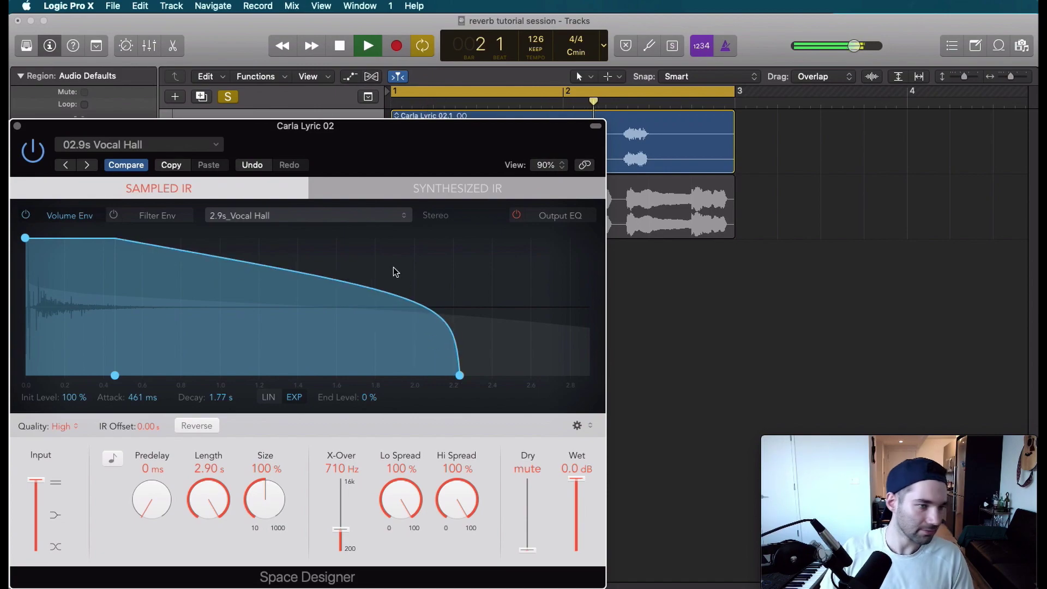
{"action": "key", "text": "space"}
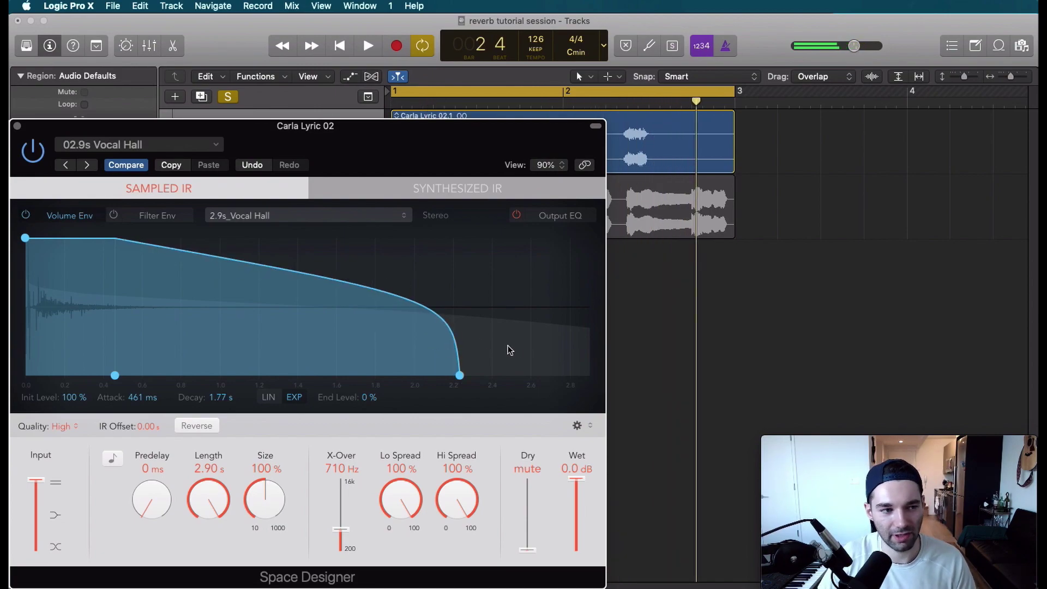
{"action": "left_click_drag", "start_coordinate": [458, 376], "coordinate": [485, 376]}
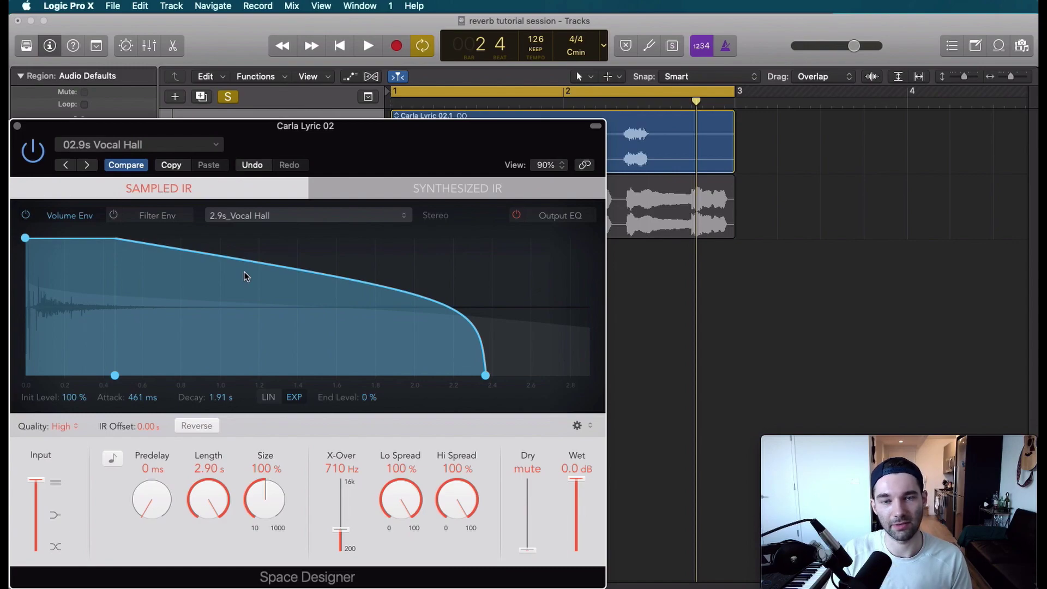
- Set the predelay to 96 ms and the dry level to 0.0 dB, and play the vocal to hear the delayed reverb
{"action": "left_click_drag", "start_coordinate": [155, 528], "coordinate": [132, 504]}
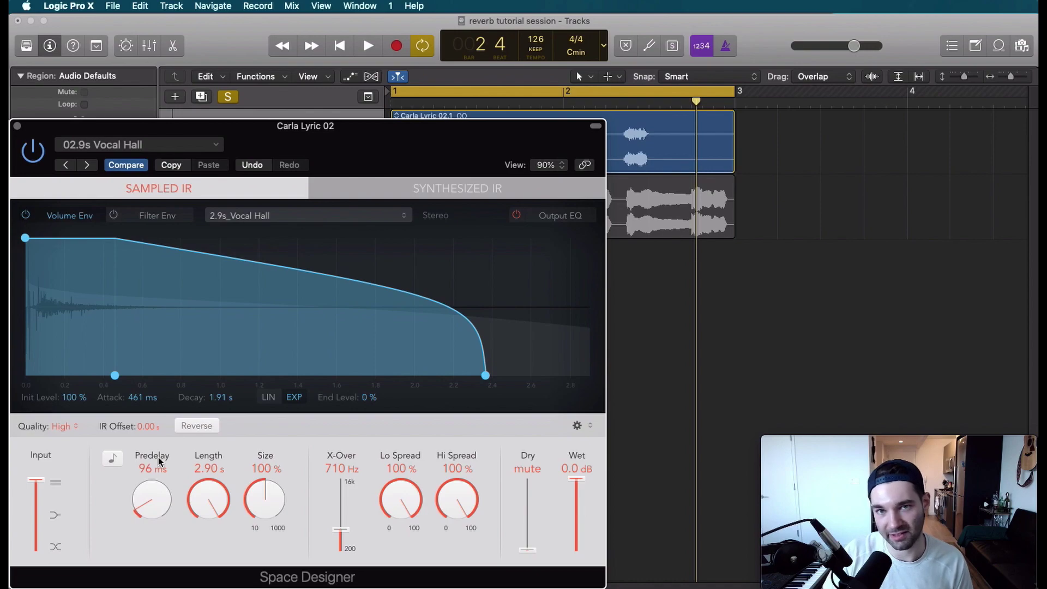
{"action": "left_click_drag", "start_coordinate": [528, 550], "coordinate": [527, 458]}
{"action": "key", "text": "space"}
{"action": "key", "text": "space"}
{"action": "key", "text": "space"}
{"action": "key", "text": "space"}
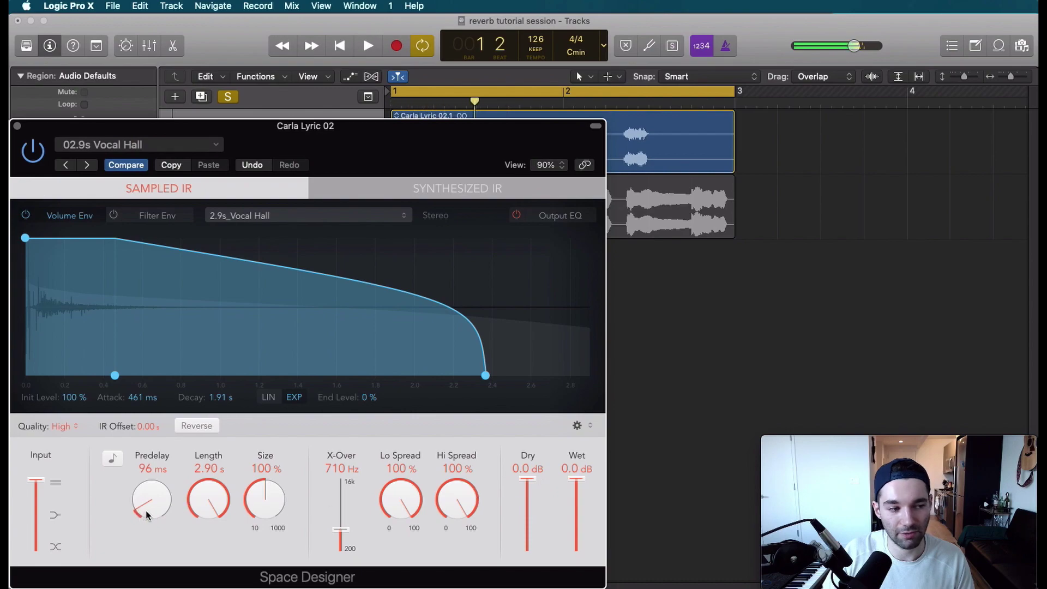
- Set the predelay to 999 ms and play the vocal while lowering the dry level to -38.0 dB and the wet level to -2.0 dB
{"action": "left_click_drag", "start_coordinate": [147, 515], "coordinate": [171, 329]}
{"action": "key", "text": "space"}
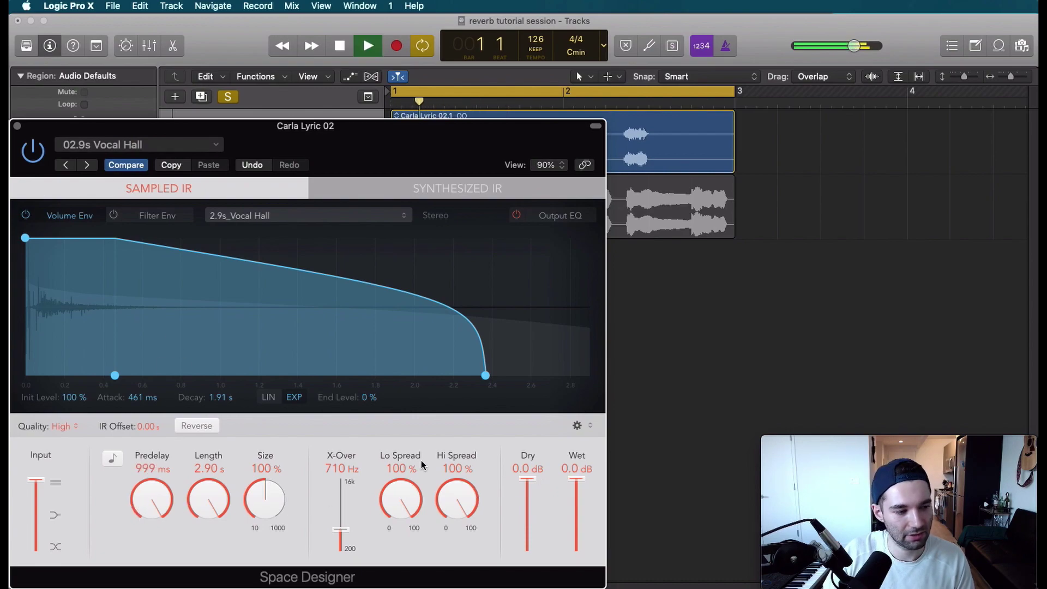
{"action": "left_click_drag", "start_coordinate": [576, 483], "coordinate": [582, 515]}
{"action": "left_click_drag", "start_coordinate": [527, 480], "coordinate": [576, 485]}
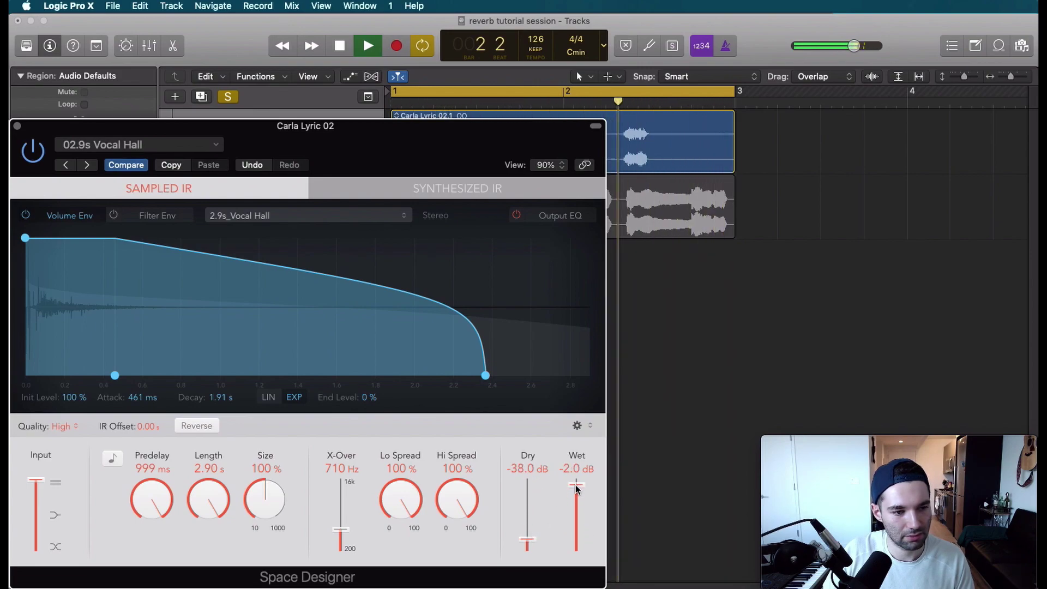
{"action": "key", "text": "space"}
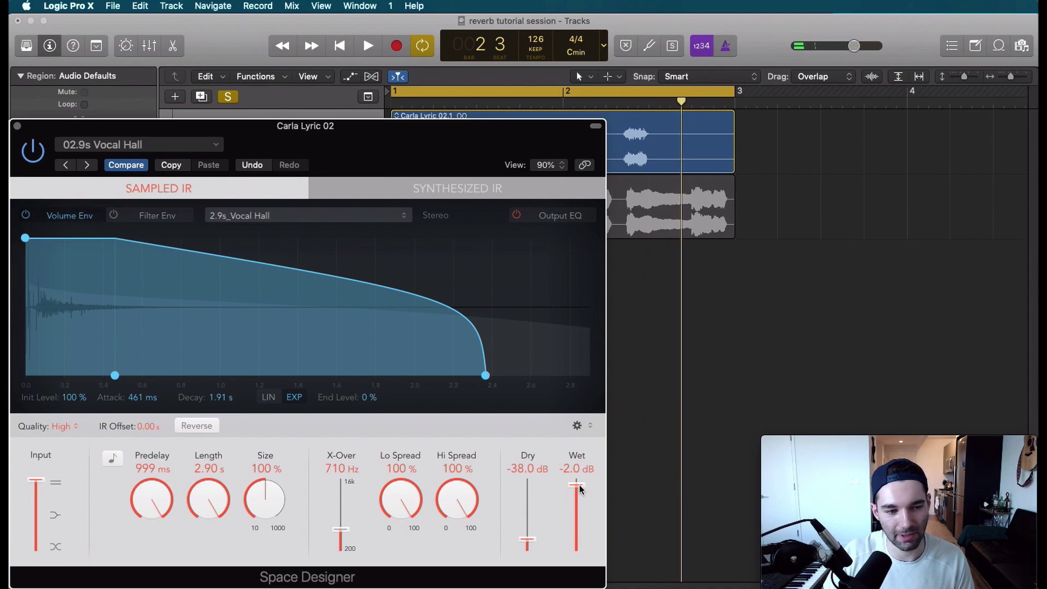
- Audition the vocal with the wet level at 0.0 dB and the dry level at -20.0 dB, and try adjusting the reverb size
{"action": "left_click_drag", "start_coordinate": [584, 484], "coordinate": [582, 468]}
{"action": "left_click_drag", "start_coordinate": [533, 537], "coordinate": [533, 525]}
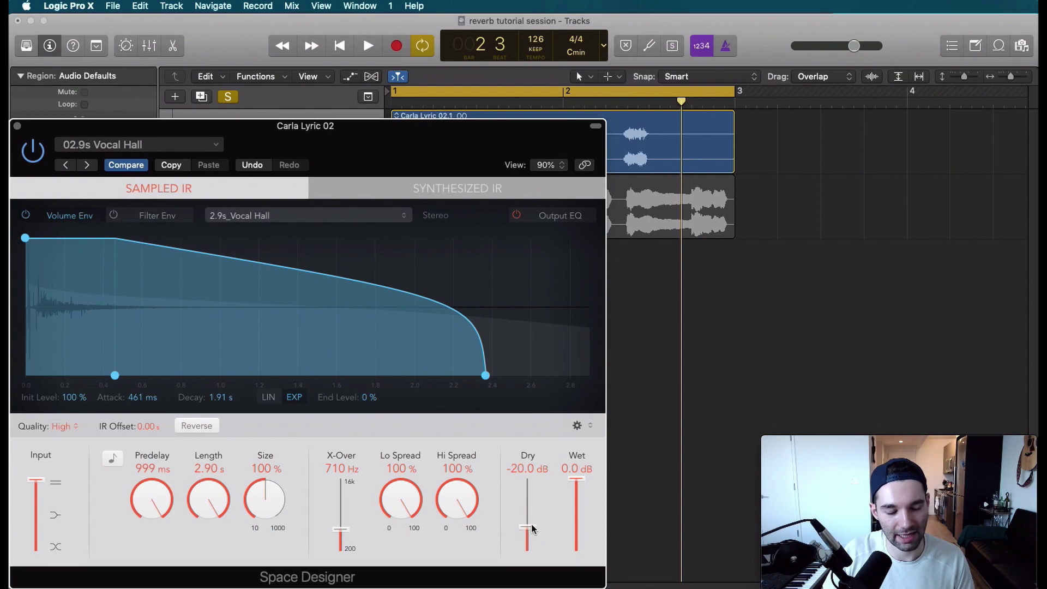
{"action": "key", "text": "space"}
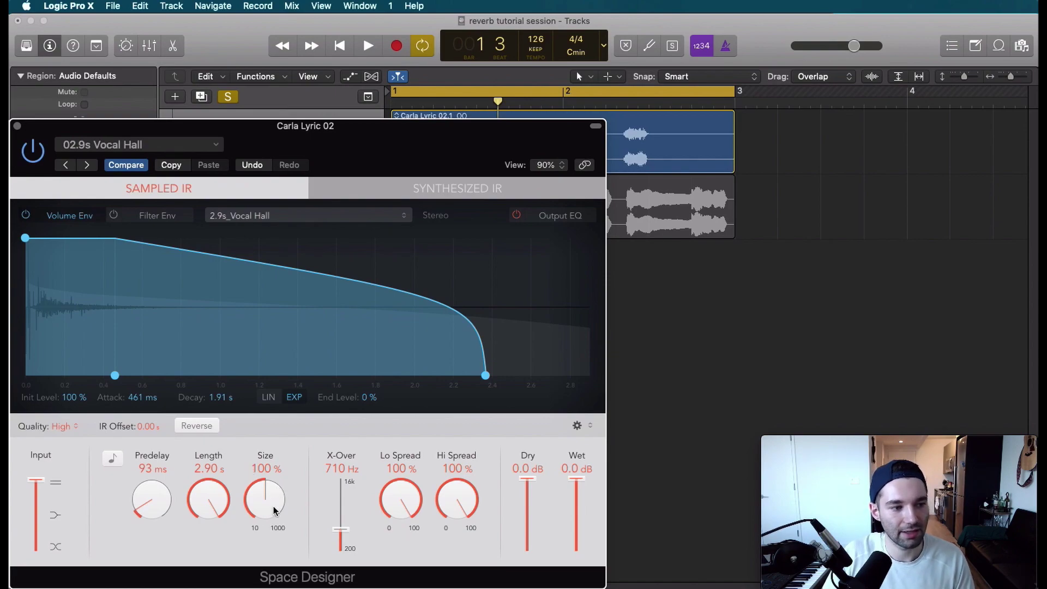
{"action": "left_click_drag", "start_coordinate": [272, 503], "coordinate": [285, 465]}
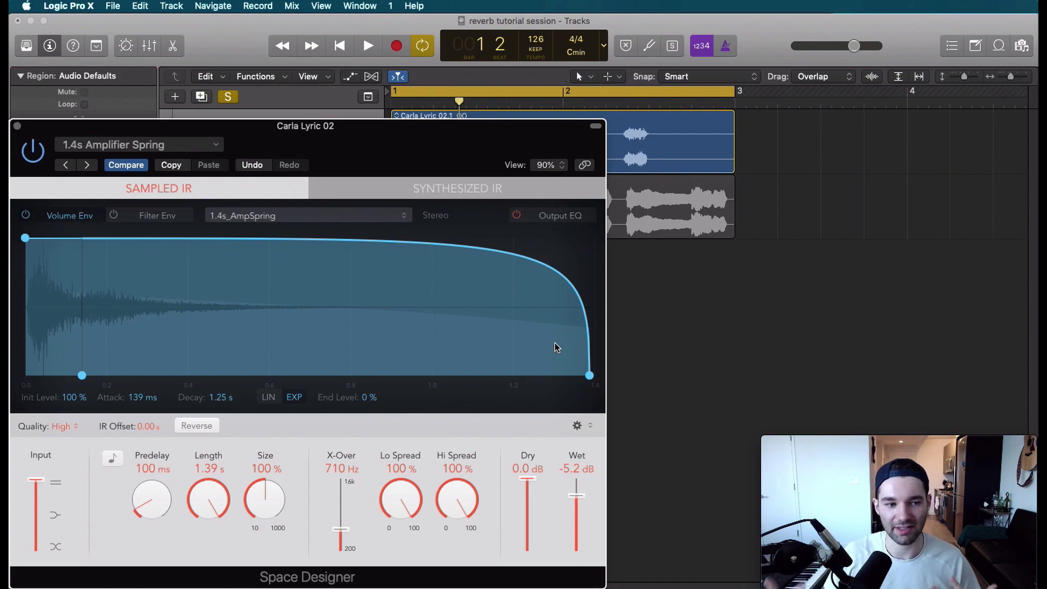
- Play the vocal through the 1.4s Amplifier Spring preset and lower the wet level to -14.5 dB
{"action": "left_click_drag", "start_coordinate": [576, 497], "coordinate": [578, 518]}
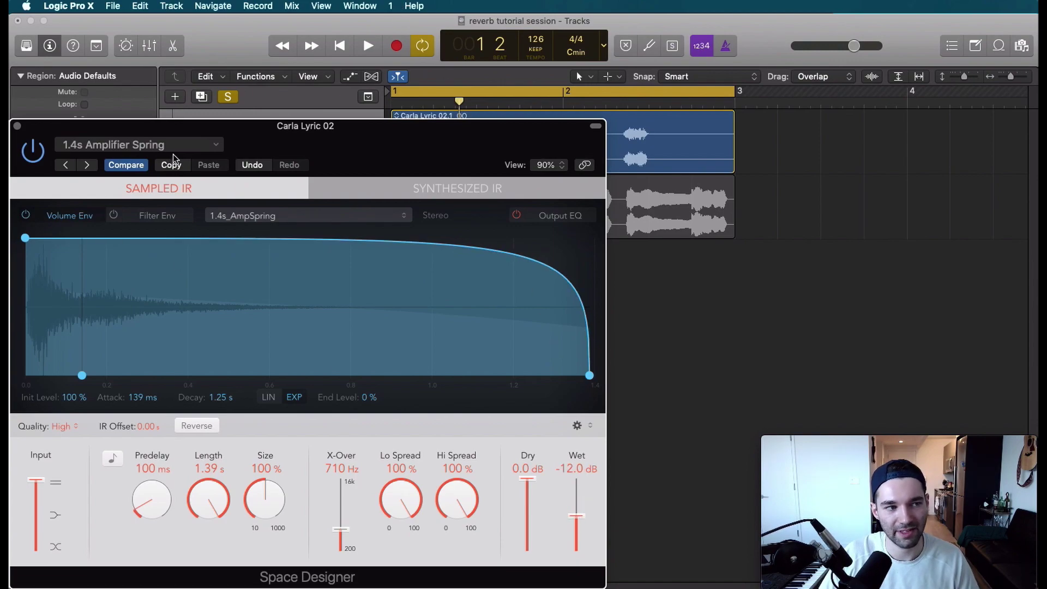
{"action": "key", "text": "space"}
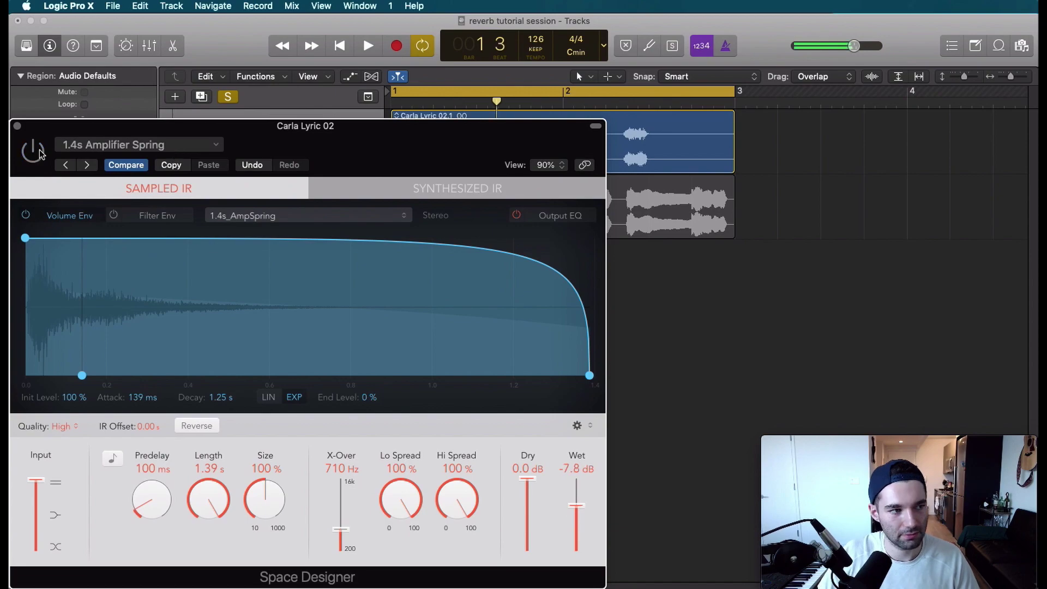
{"action": "left_click_drag", "start_coordinate": [576, 505], "coordinate": [580, 526]}
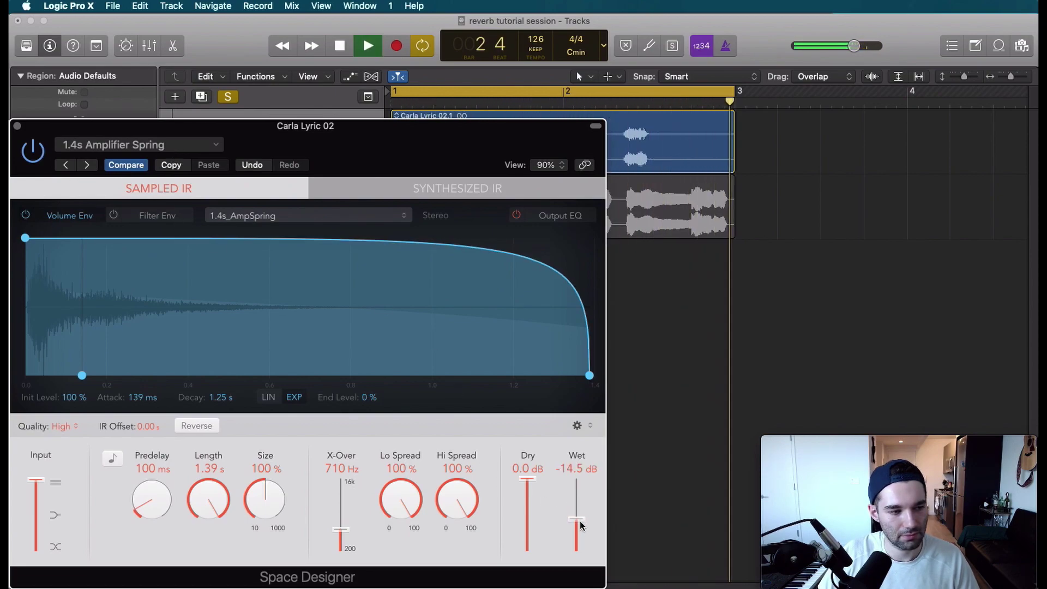
- Shorten the predelay to 37 ms, stop playback and close Space Designer
{"action": "left_click_drag", "start_coordinate": [151, 491], "coordinate": [152, 503]}
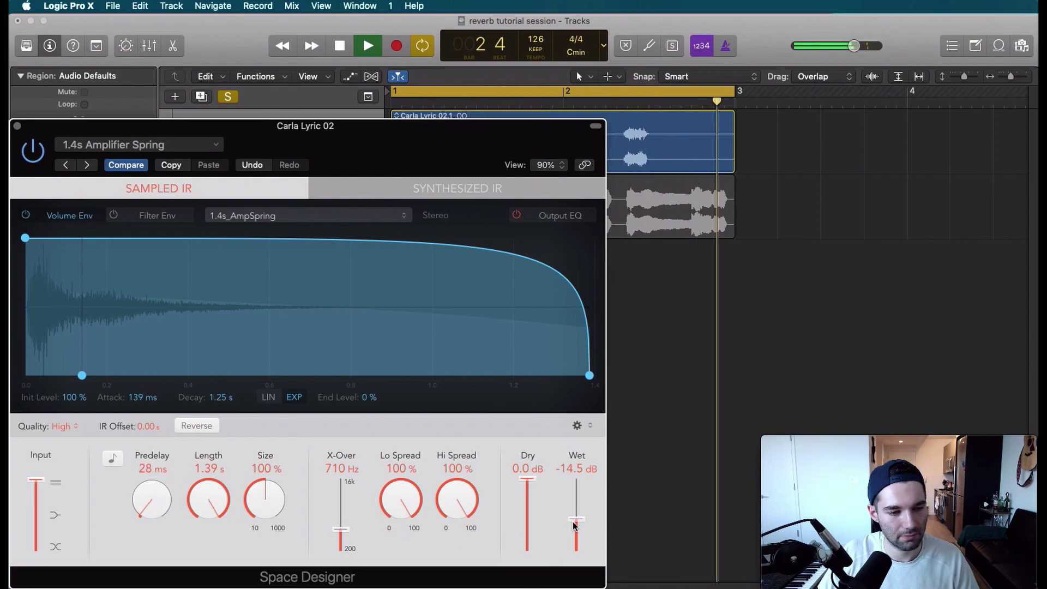
{"action": "key", "text": "space"}
{"action": "scroll", "coordinate": [145, 509], "scroll_direction": "up", "scroll_amount": 10}
{"action": "left_click_drag", "start_coordinate": [145, 510], "coordinate": [146, 516]}
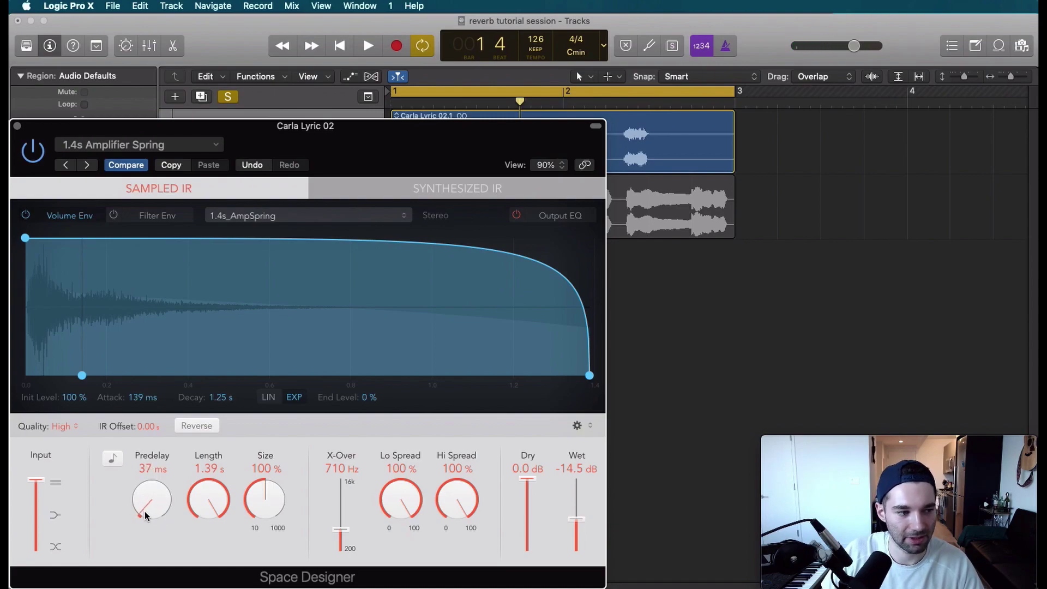
{"action": "left_click", "coordinate": [16, 127]}
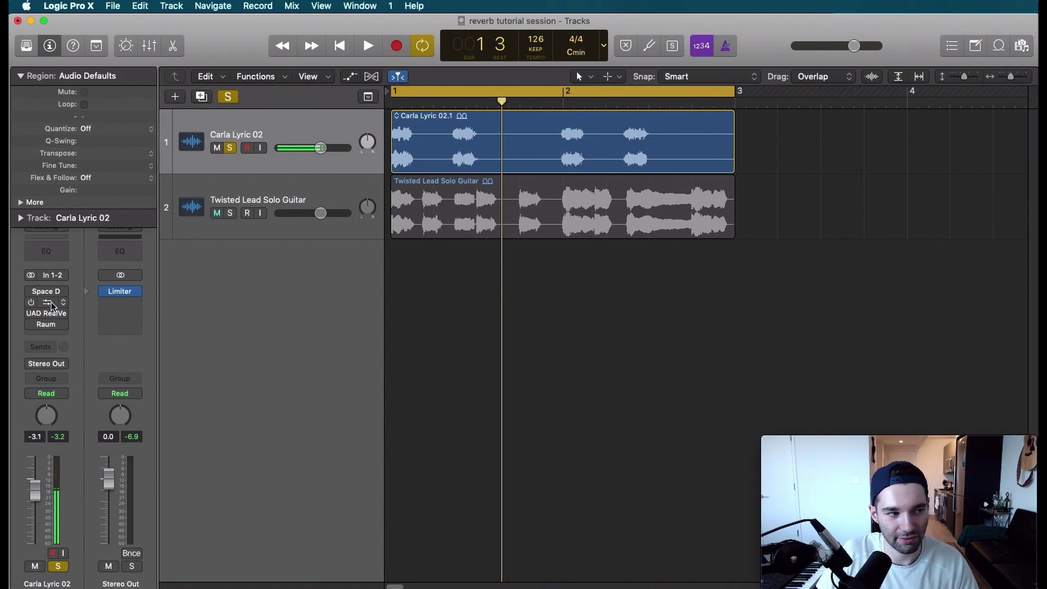
- Open SilverVerb on the vocal channel and look through its presets without choosing one
{"action": "left_click", "coordinate": [51, 304]}
{"action": "left_click", "coordinate": [354, 218]}
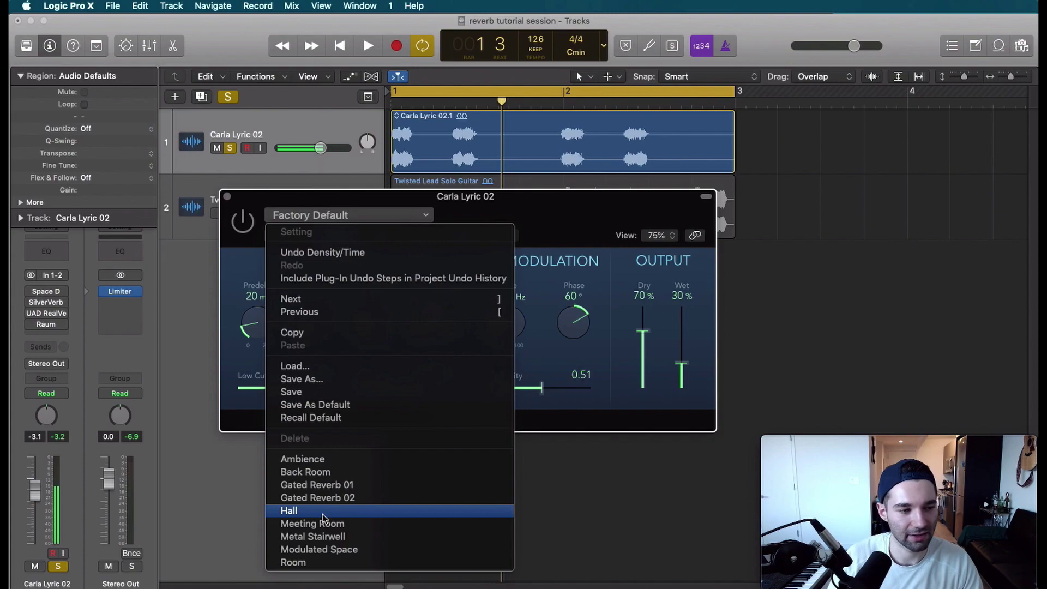
{"action": "left_click", "coordinate": [566, 203]}
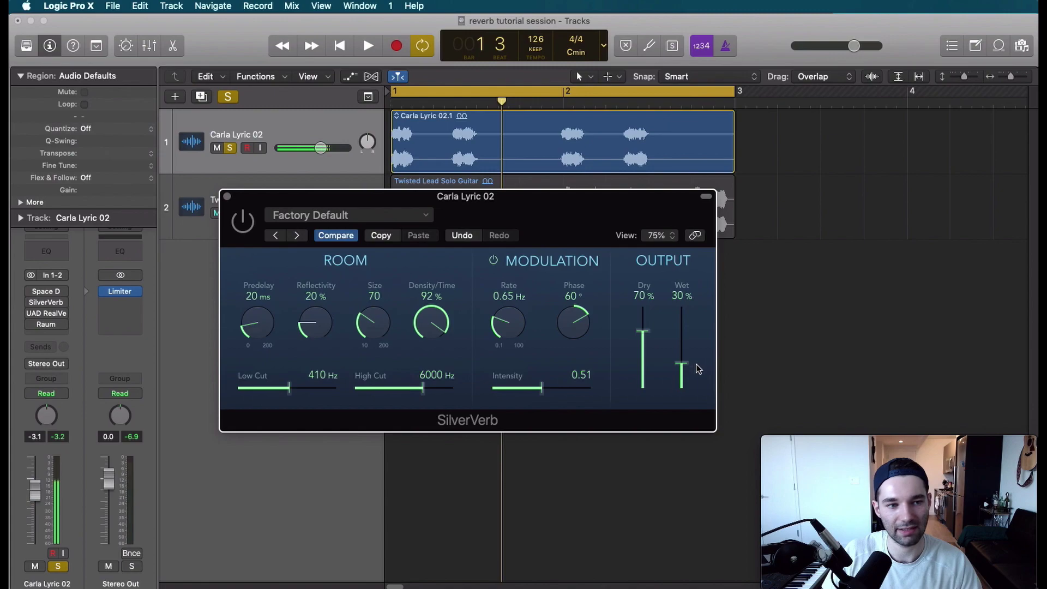
- Raise SilverVerb's dry level to 100 %, and set its high cut to 5600 Hz and low cut to 200 Hz
{"action": "left_click_drag", "start_coordinate": [643, 334], "coordinate": [643, 295]}
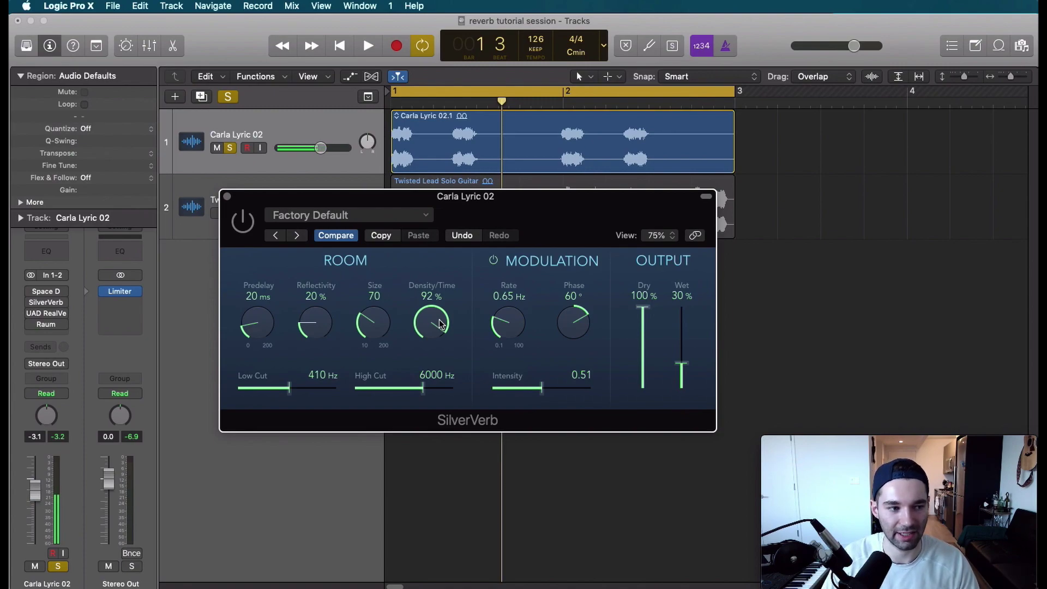
{"action": "left_click_drag", "start_coordinate": [424, 392], "coordinate": [427, 393]}
{"action": "mouse_move", "coordinate": [288, 397]}
{"action": "left_mouse_down"}
{"action": "mouse_move", "coordinate": [300, 393]}
{"action": "mouse_move", "coordinate": [280, 400]}
{"action": "left_mouse_up"}
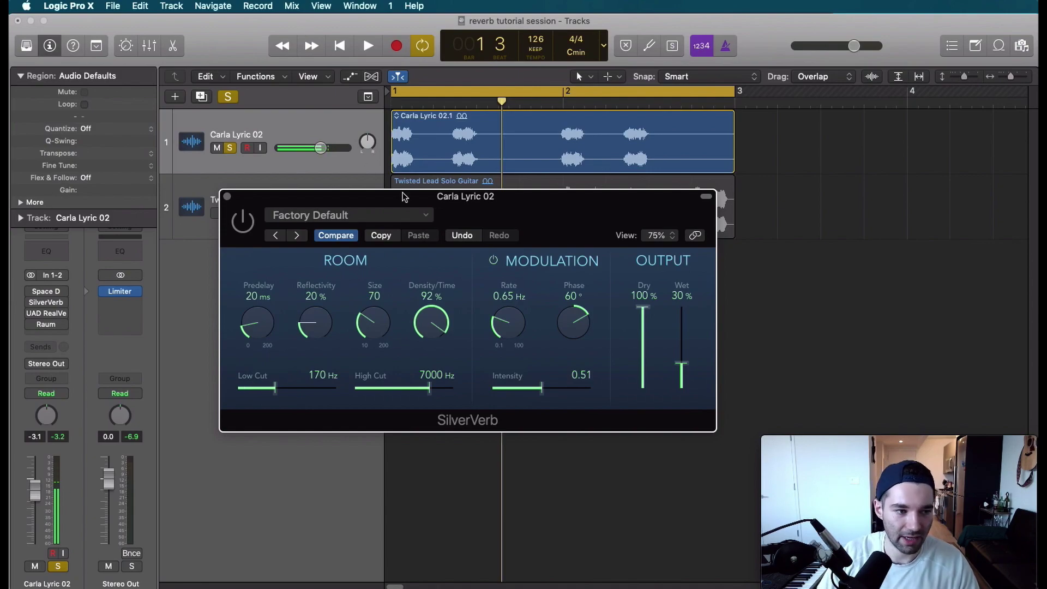
{"action": "left_click_drag", "start_coordinate": [431, 388], "coordinate": [421, 393]}
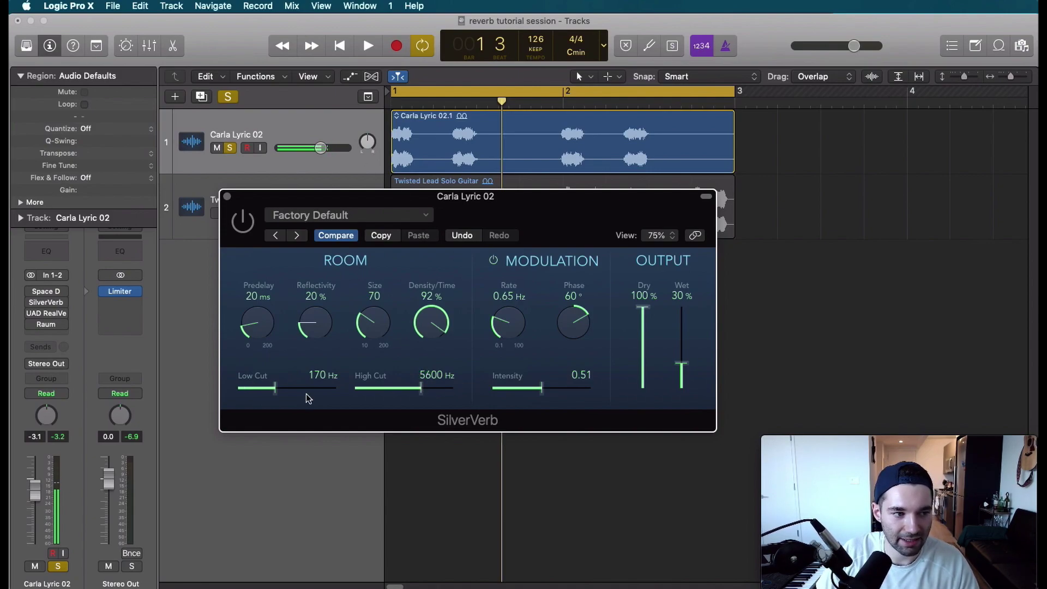
{"action": "left_click_drag", "start_coordinate": [274, 391], "coordinate": [277, 392]}
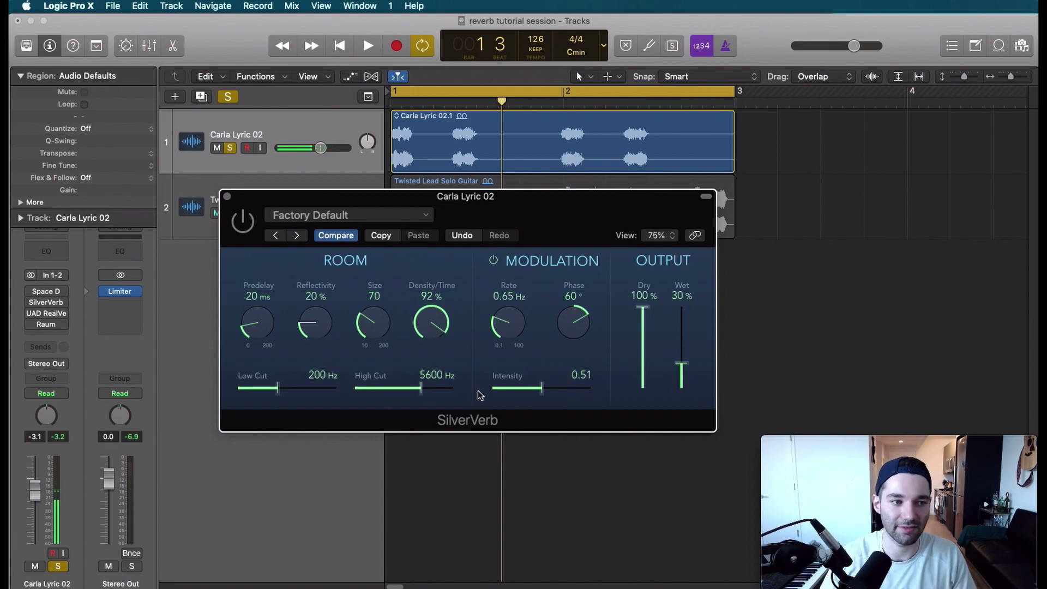
- Load SilverVerb's Metal Stairwell preset and play the vocal briefly
{"action": "left_click", "coordinate": [328, 216]}
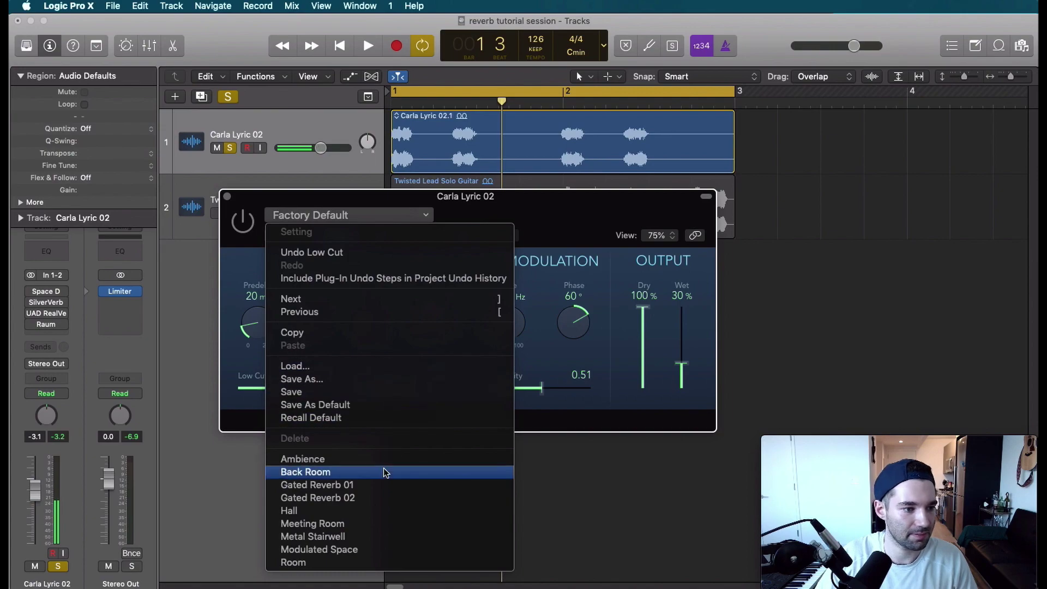
{"action": "left_click", "coordinate": [349, 536]}
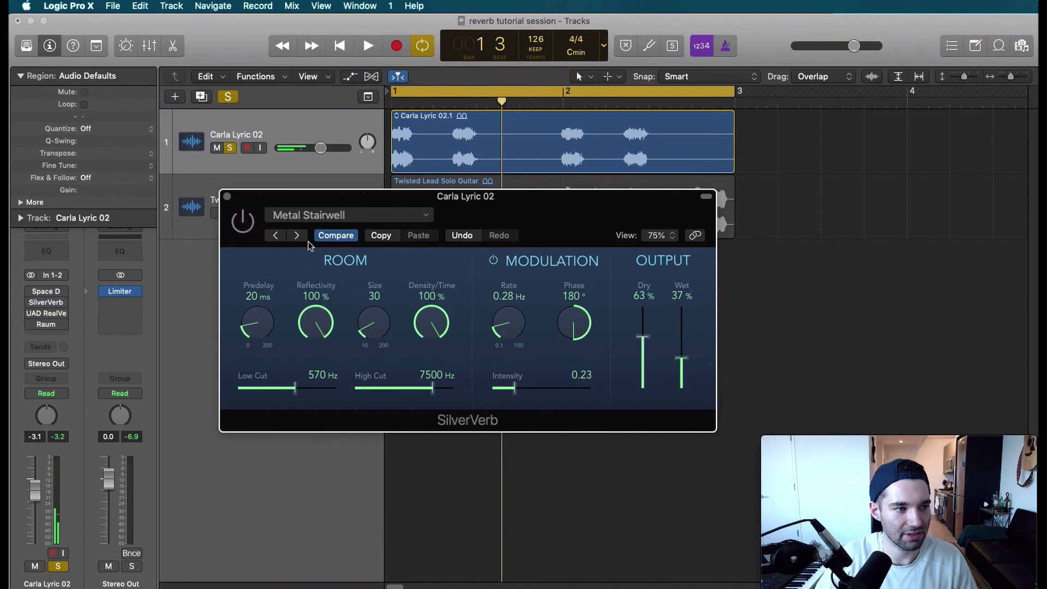
{"action": "key", "text": "space"}
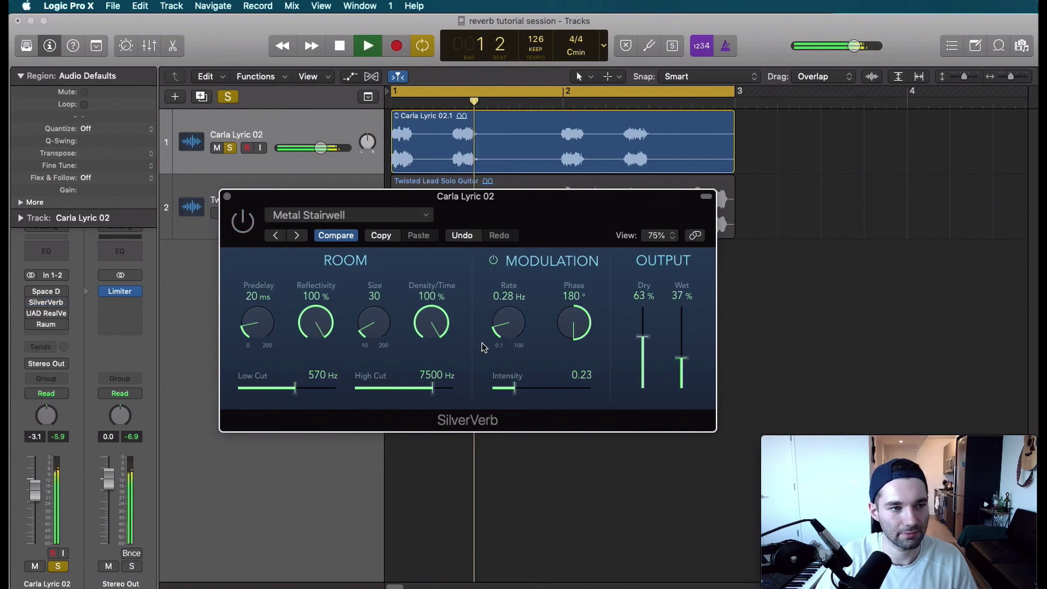
{"action": "key", "text": "space"}
- Enable SilverVerb and raise its wet level to 52 % while the vocal plays
{"action": "left_click", "coordinate": [243, 220]}
{"action": "key", "text": "space"}
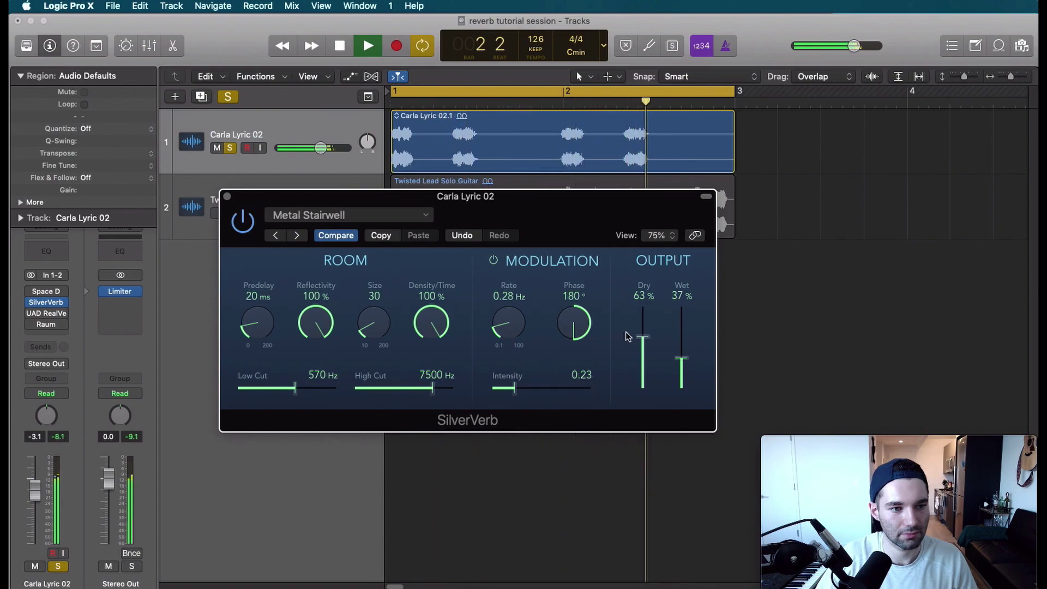
{"action": "left_click_drag", "start_coordinate": [681, 358], "coordinate": [681, 346]}
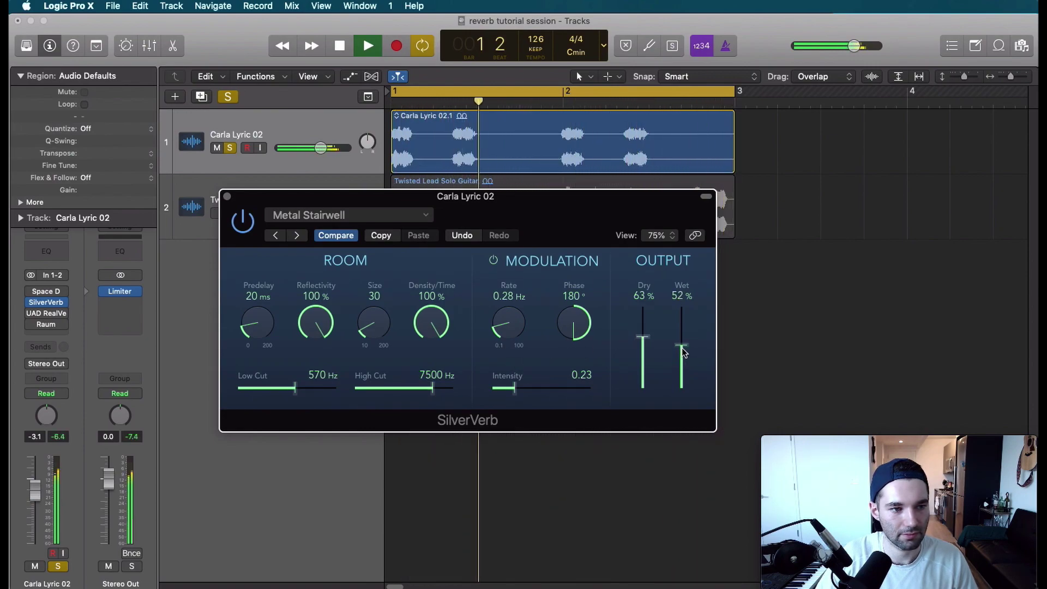
{"action": "key", "text": "space"}
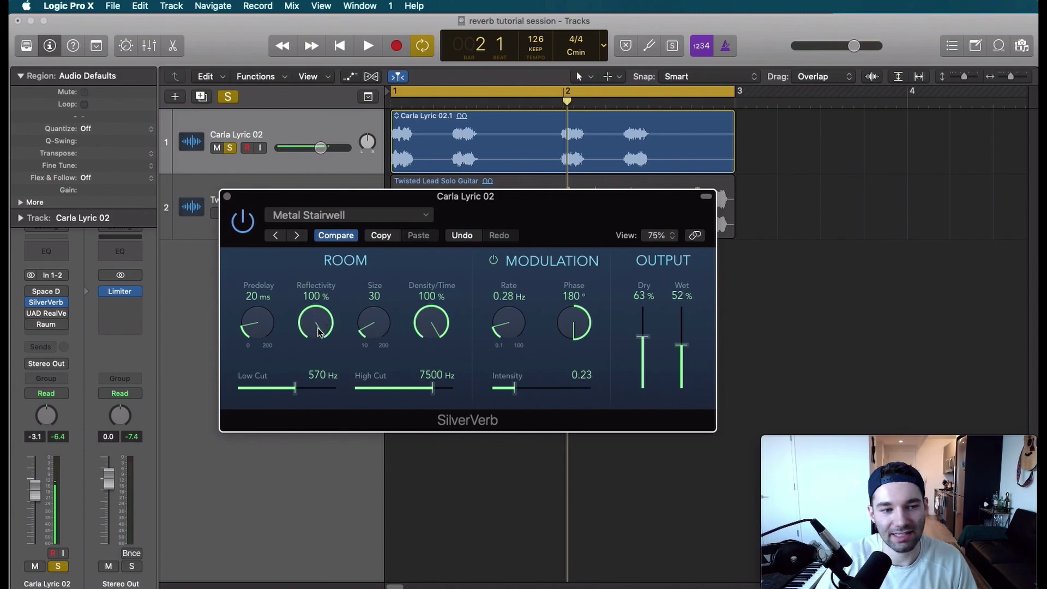
- Audition the vocal with SilverVerb's reflectivity reduced to 75 %, and return the reflectivity to 100 %
{"action": "left_click_drag", "start_coordinate": [328, 321], "coordinate": [340, 372]}
{"action": "key", "text": "space"}
{"action": "key", "text": "space"}
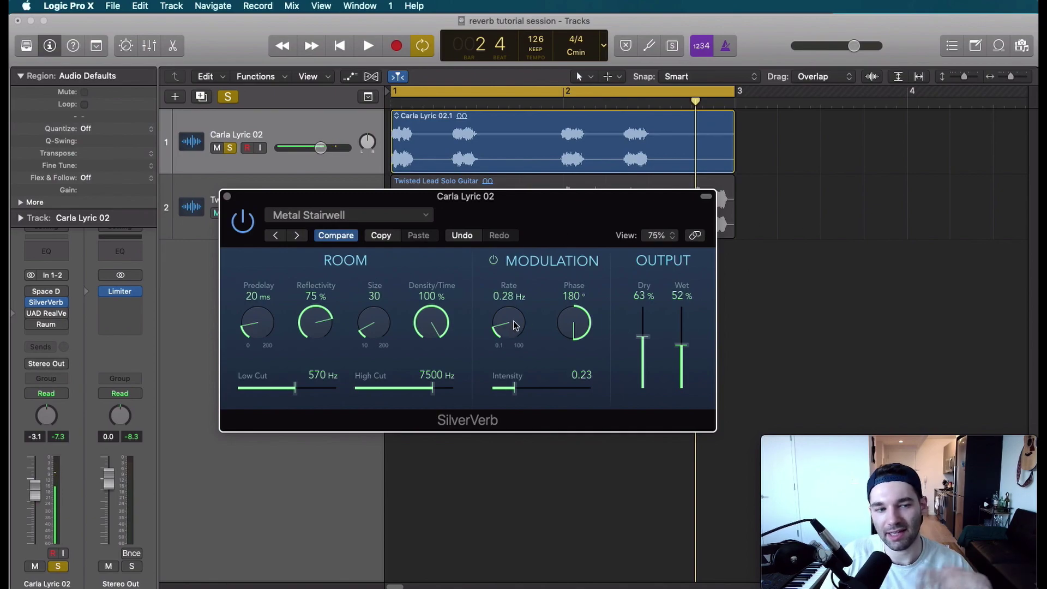
{"action": "left_click_drag", "start_coordinate": [306, 335], "coordinate": [319, 261]}
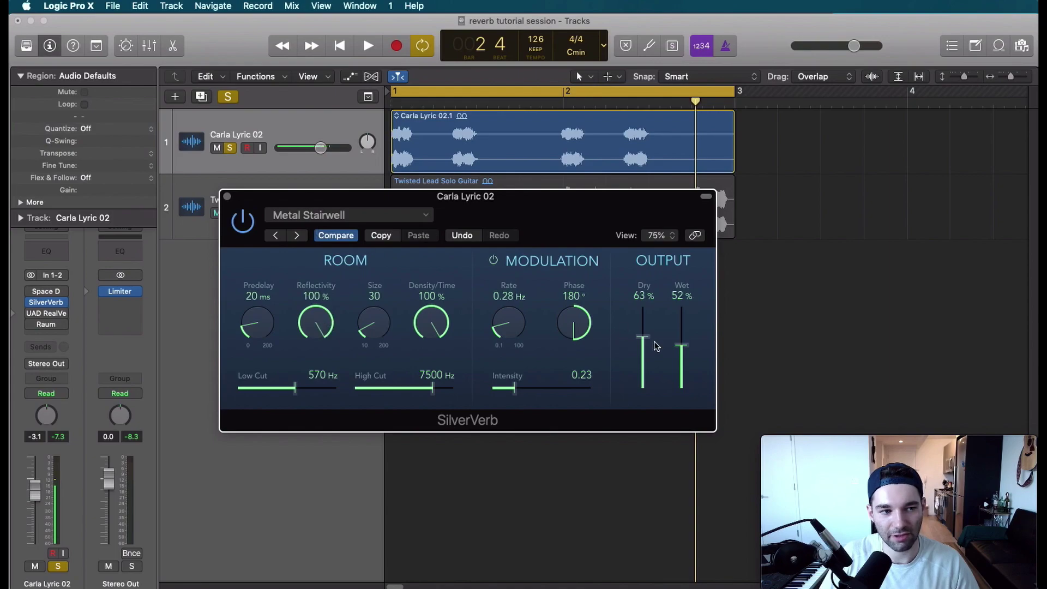
- Set SilverVerb's dry level to 0 % and wet level to 88 %, and raise the modulation rate to 5.90 Hz during playback
{"action": "left_click_drag", "start_coordinate": [644, 338], "coordinate": [646, 440]}
{"action": "left_click_drag", "start_coordinate": [679, 351], "coordinate": [682, 315]}
{"action": "key", "text": "space"}
{"action": "left_click_drag", "start_coordinate": [507, 323], "coordinate": [534, 256]}
{"action": "key", "text": "space"}
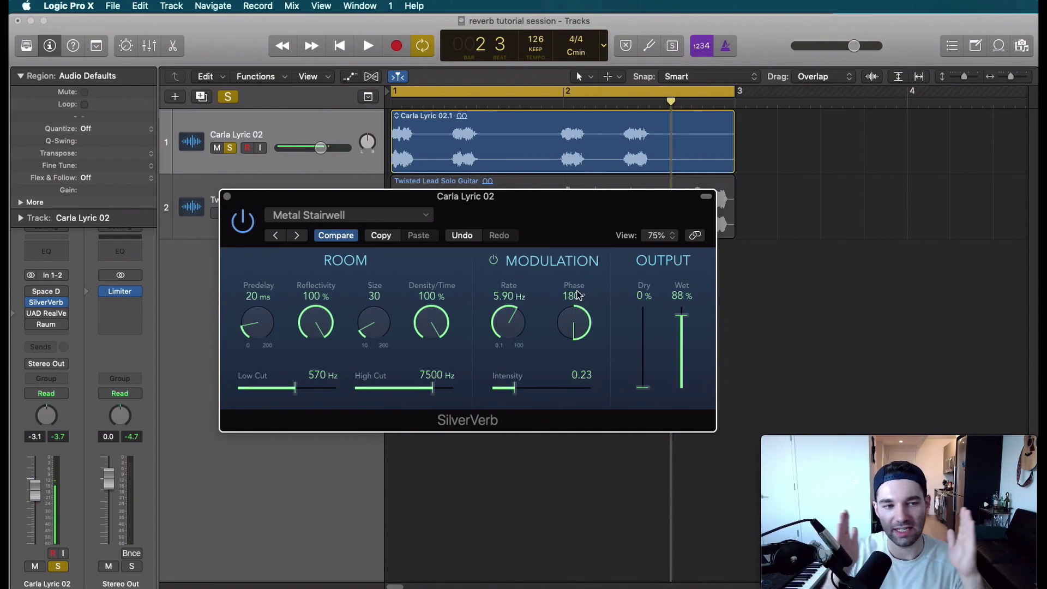
- Audition modulation intensity at 0.89, set the rate to 17.00 Hz, phase to -80° and intensity to 0.00, and close SilverVerb
{"action": "key", "text": "space"}
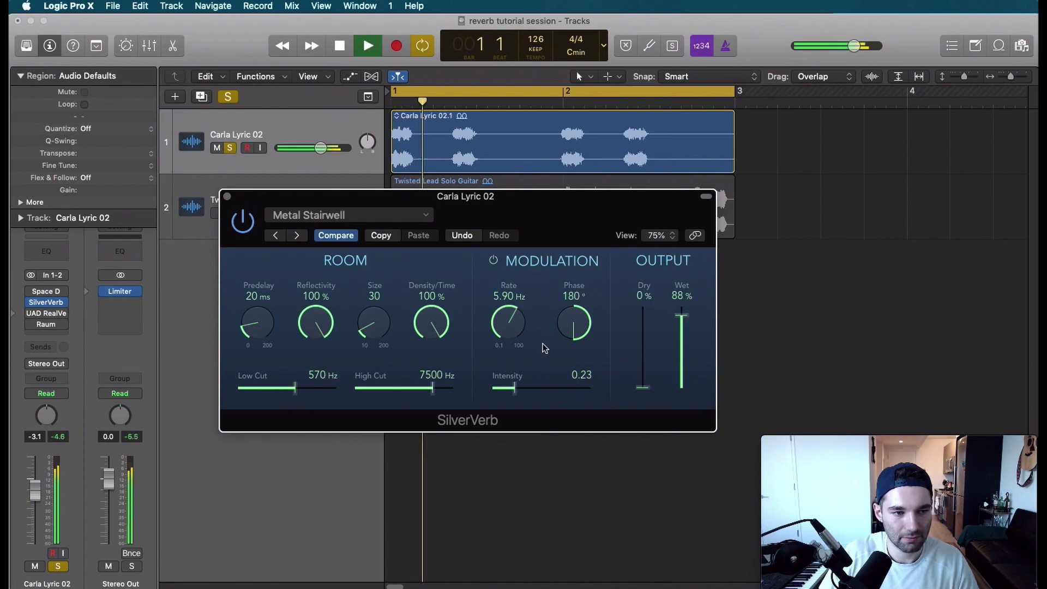
{"action": "left_click_drag", "start_coordinate": [514, 388], "coordinate": [579, 423]}
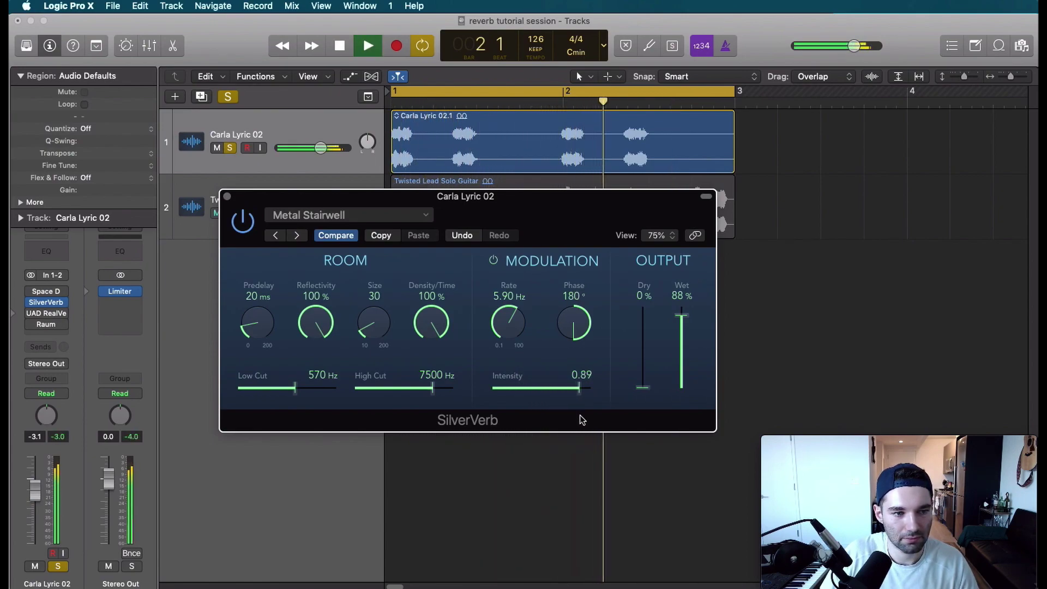
{"action": "left_click_drag", "start_coordinate": [509, 323], "coordinate": [515, 283]}
{"action": "left_click_drag", "start_coordinate": [567, 322], "coordinate": [592, 452]}
{"action": "left_click_drag", "start_coordinate": [581, 385], "coordinate": [491, 549]}
{"action": "key", "text": "space"}
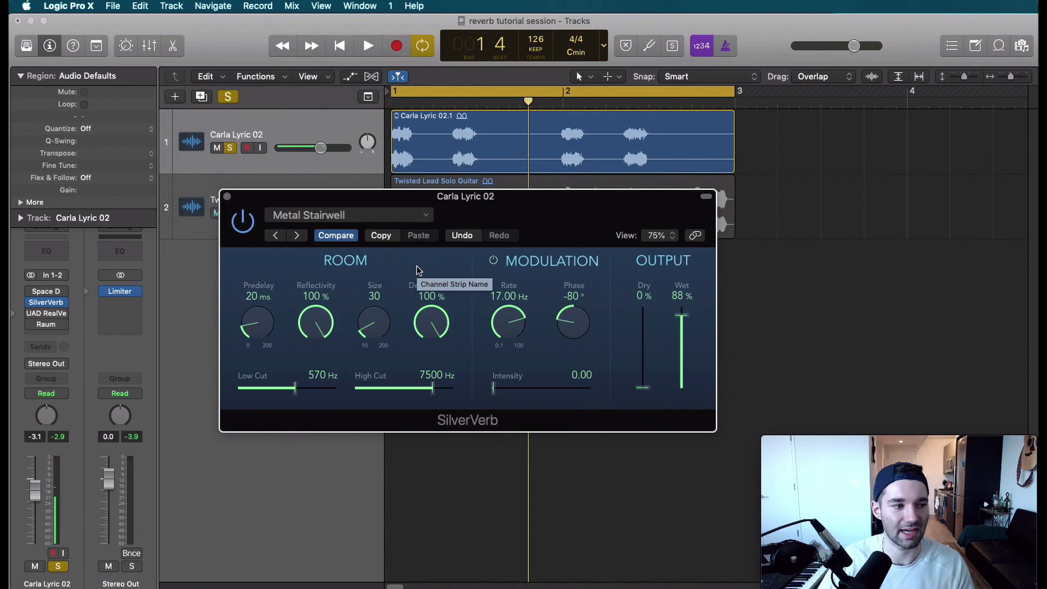
{"action": "left_click", "coordinate": [227, 197]}
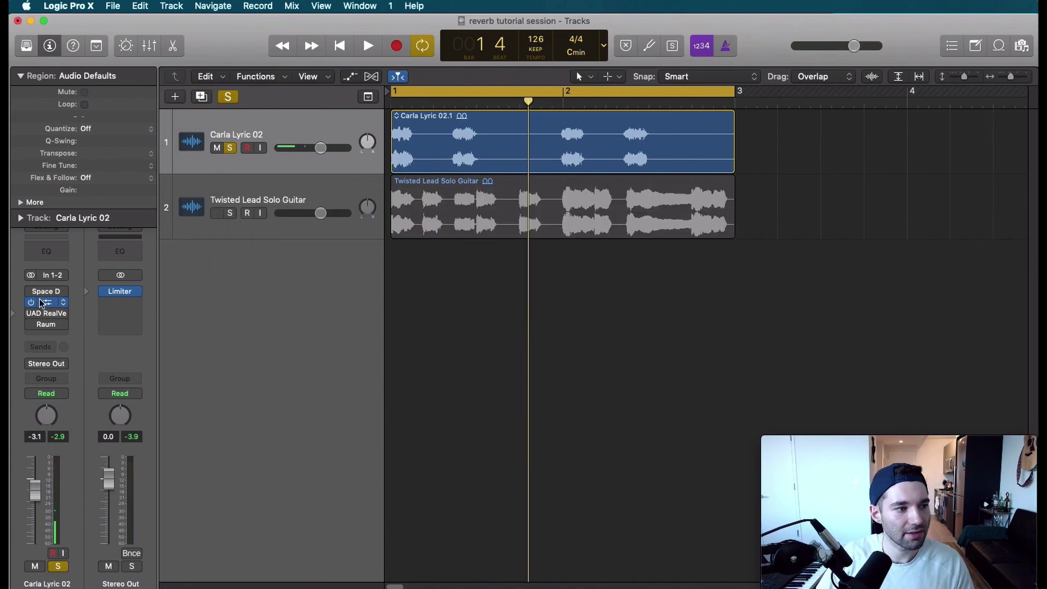
- Enable the UAD RealVerb-Pro insert on the vocal channel, open it and move its window over the arrangement
{"action": "mouse_move", "coordinate": [47, 318]}
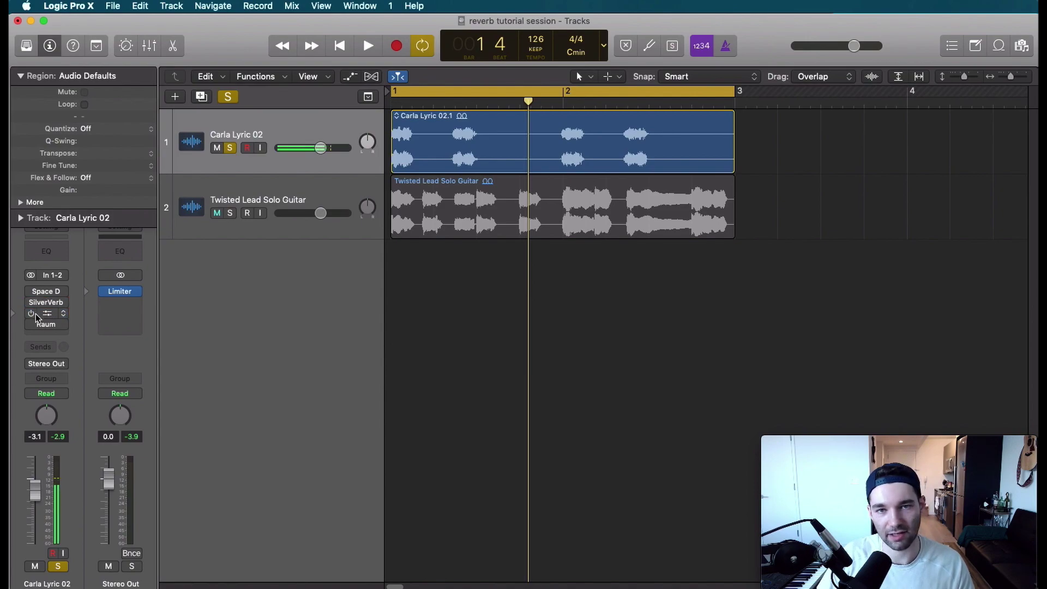
{"action": "left_click", "coordinate": [32, 319]}
{"action": "left_click", "coordinate": [32, 319]}
{"action": "left_click", "coordinate": [32, 319]}
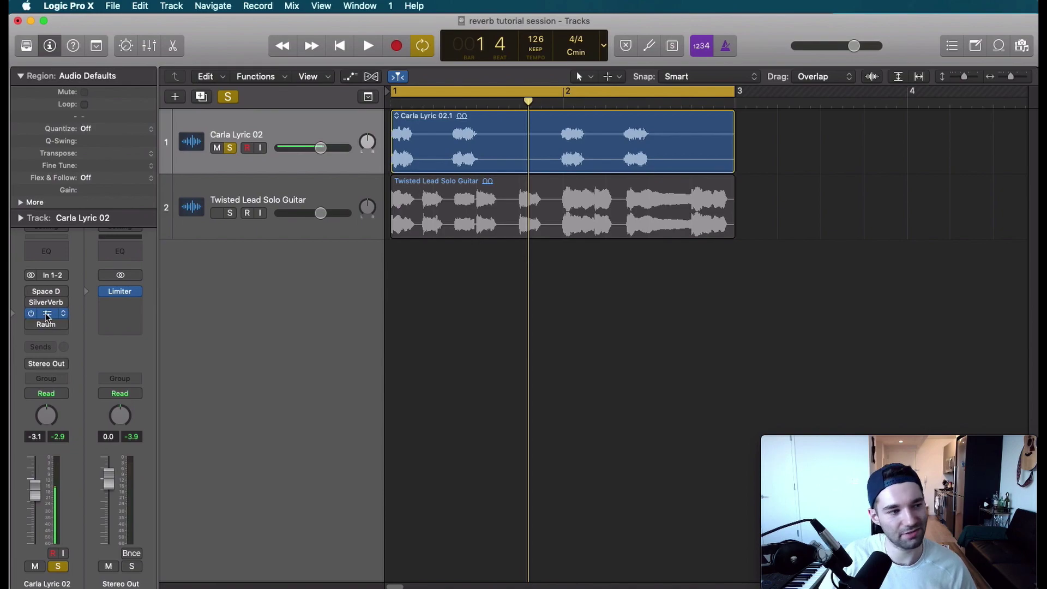
{"action": "left_click", "coordinate": [48, 315]}
{"action": "left_click_drag", "start_coordinate": [275, 53], "coordinate": [381, 34]}
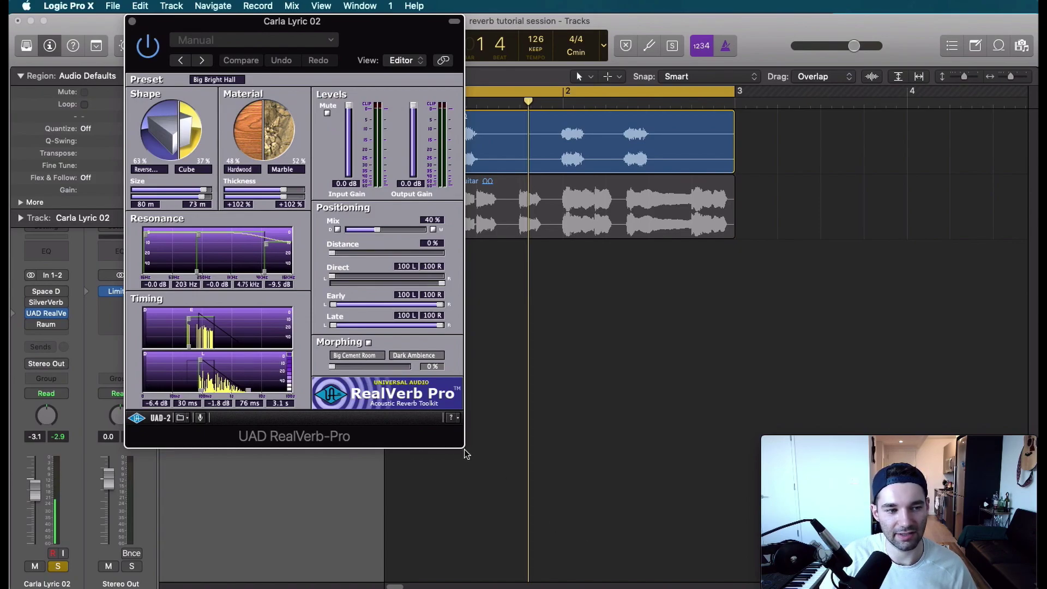
{"action": "left_click_drag", "start_coordinate": [382, 22], "coordinate": [611, 155]}
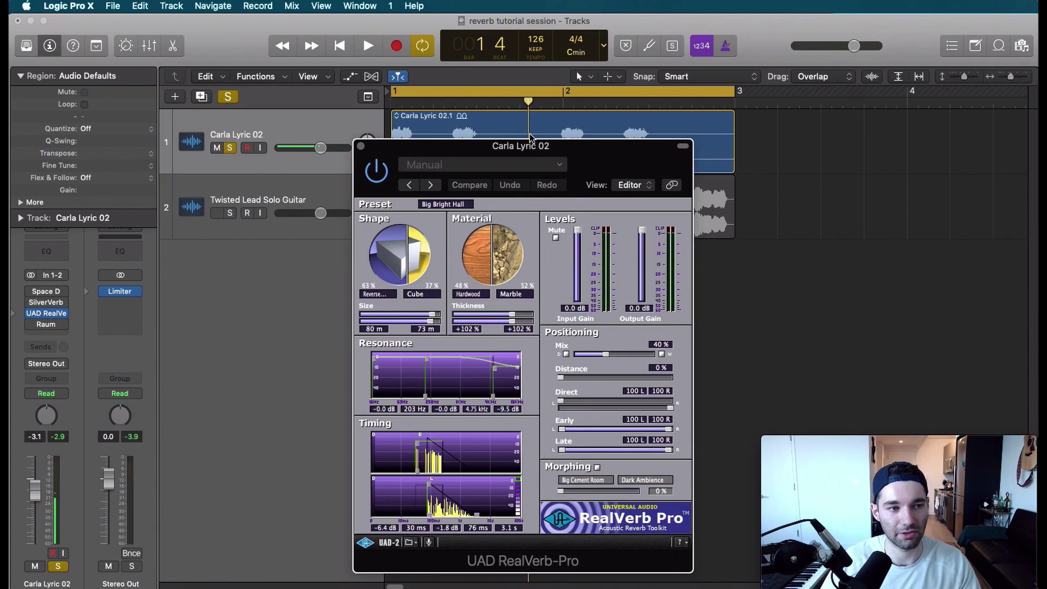
- Try RealVerb-Pro's room blended fully to the first shape, and blended fully to Cylinder as the second shape
{"action": "left_click_drag", "start_coordinate": [397, 250], "coordinate": [428, 271]}
{"action": "left_click", "coordinate": [415, 294]}
{"action": "left_click", "coordinate": [424, 269]}
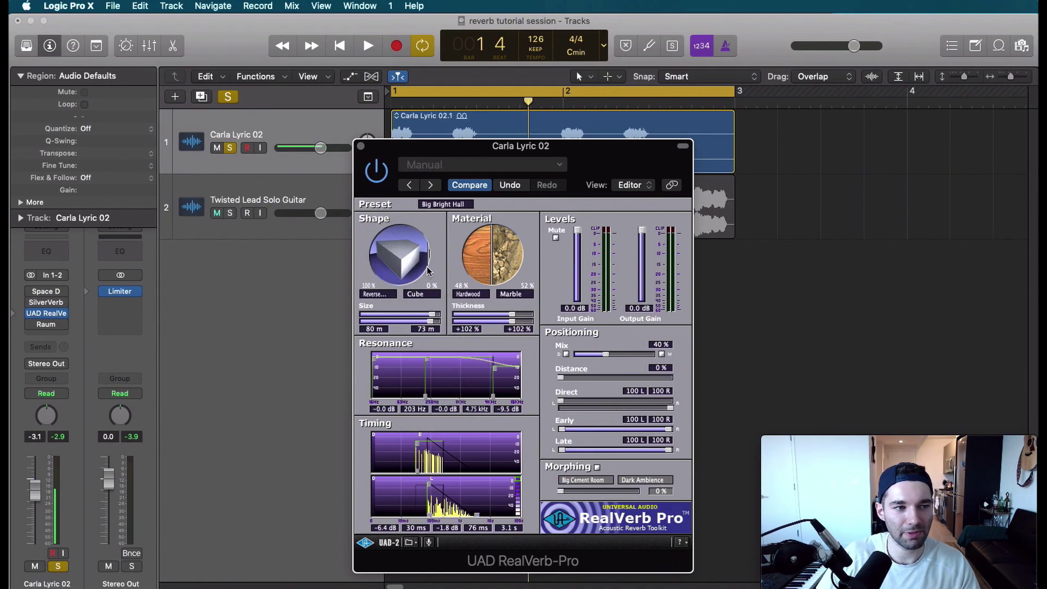
{"action": "left_click", "coordinate": [413, 296]}
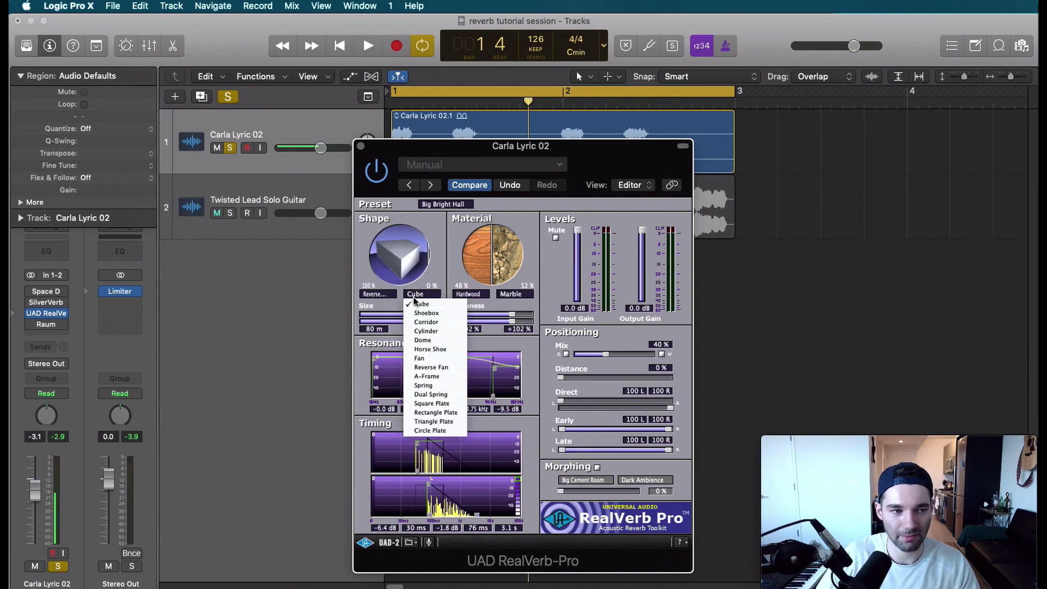
{"action": "left_click", "coordinate": [433, 330]}
{"action": "left_click_drag", "start_coordinate": [411, 257], "coordinate": [377, 263]}
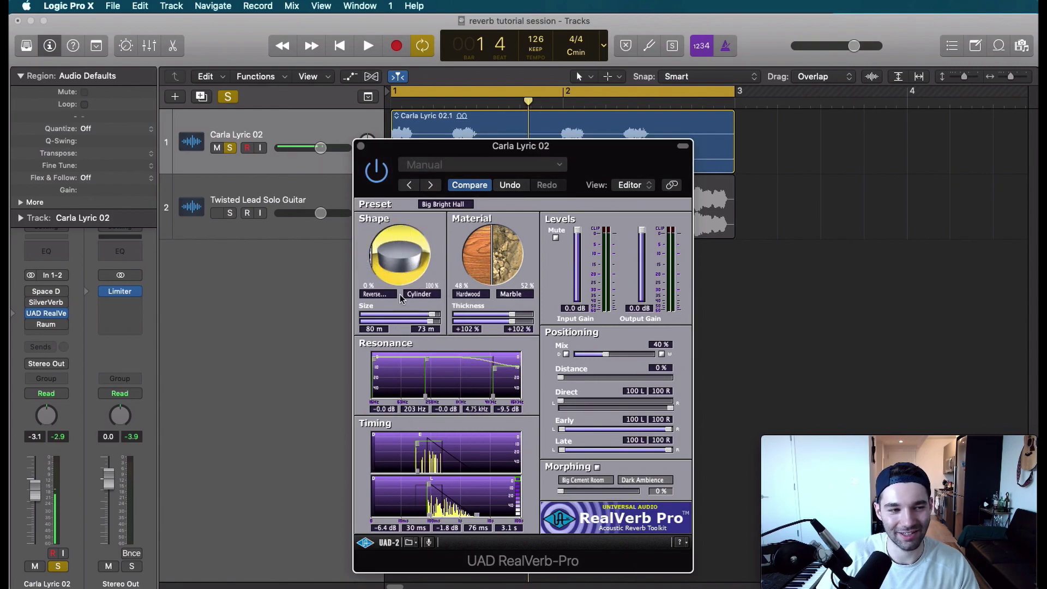
- Try Shoebox as RealVerb-Pro's second shape, switch it to Horse Shoe, and reduce the two room sizes to 40 m and 29 m
{"action": "left_click", "coordinate": [418, 295]}
{"action": "left_click", "coordinate": [427, 313]}
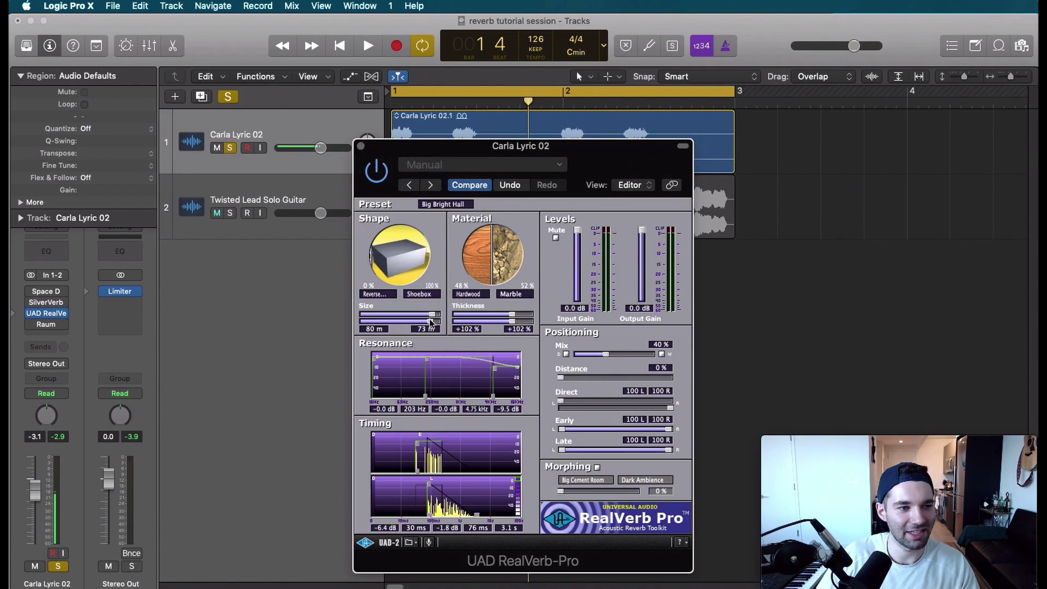
{"action": "left_click", "coordinate": [428, 297]}
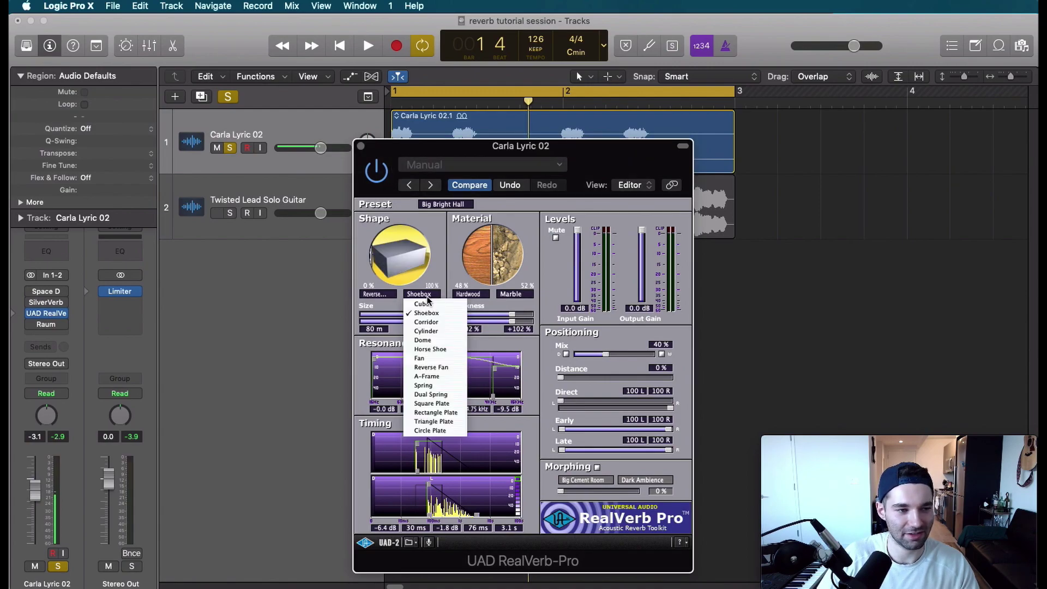
{"action": "left_click", "coordinate": [435, 349]}
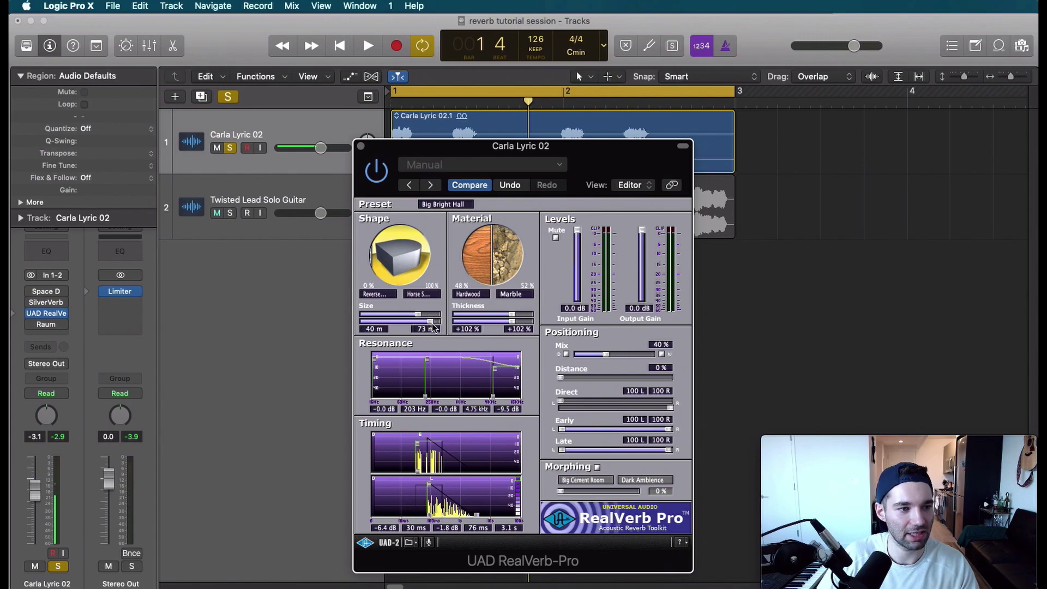
- Set RealVerb-Pro's first shape to Corridor and blend the two shapes 49 % to 51 %
{"action": "left_click", "coordinate": [374, 295]}
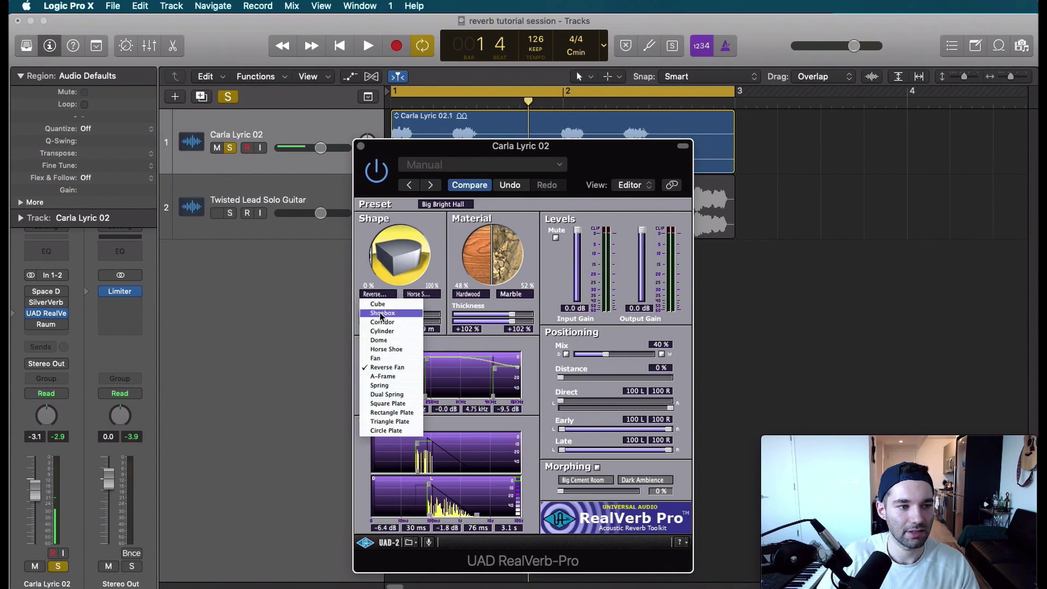
{"action": "left_click", "coordinate": [382, 315]}
{"action": "left_click_drag", "start_coordinate": [374, 263], "coordinate": [398, 269]}
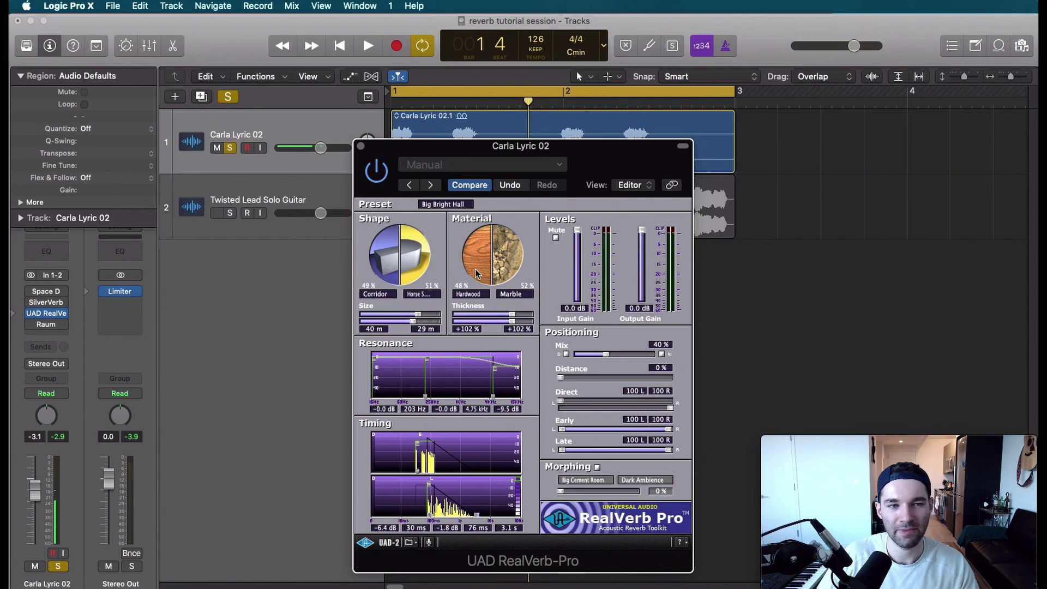
- Set the first wall material to Sand, keep Marble as the second, and blend them 48 % to 52 %
{"action": "mouse_move", "coordinate": [496, 275]}
{"action": "left_mouse_down"}
{"action": "mouse_move", "coordinate": [518, 259]}
{"action": "mouse_move", "coordinate": [479, 259]}
{"action": "mouse_move", "coordinate": [499, 273]}
{"action": "left_mouse_up"}
{"action": "left_click", "coordinate": [472, 295]}
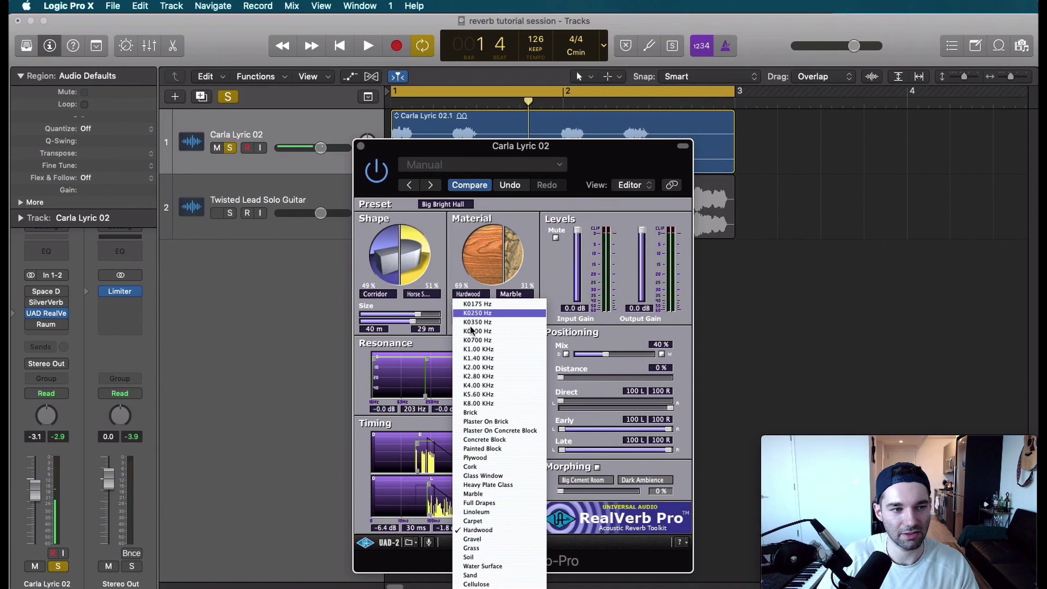
{"action": "left_click", "coordinate": [480, 570]}
{"action": "left_click", "coordinate": [517, 295]}
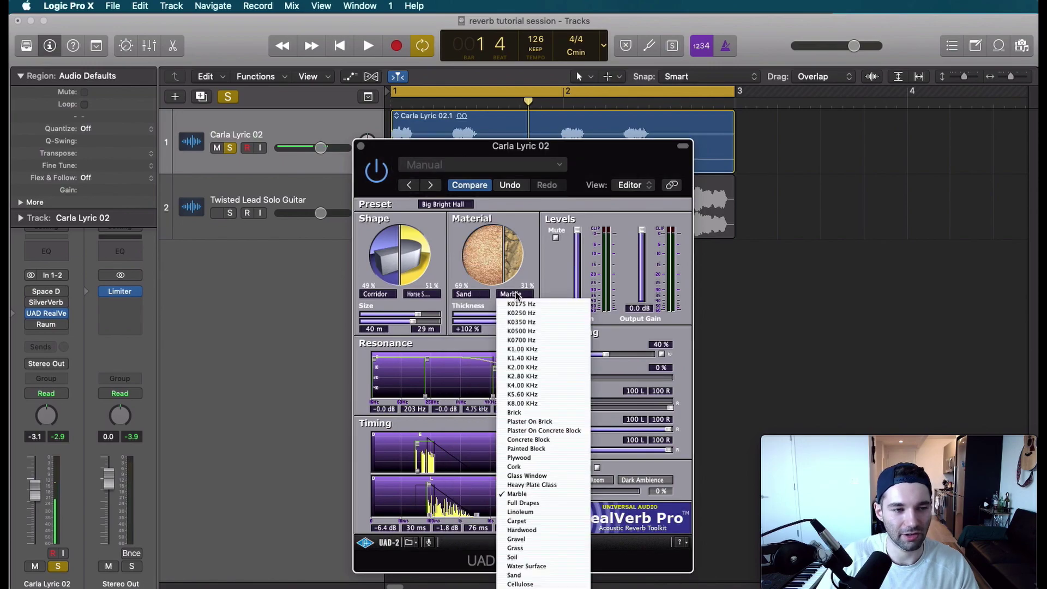
{"action": "left_click", "coordinate": [518, 487]}
{"action": "left_click_drag", "start_coordinate": [495, 250], "coordinate": [485, 259]}
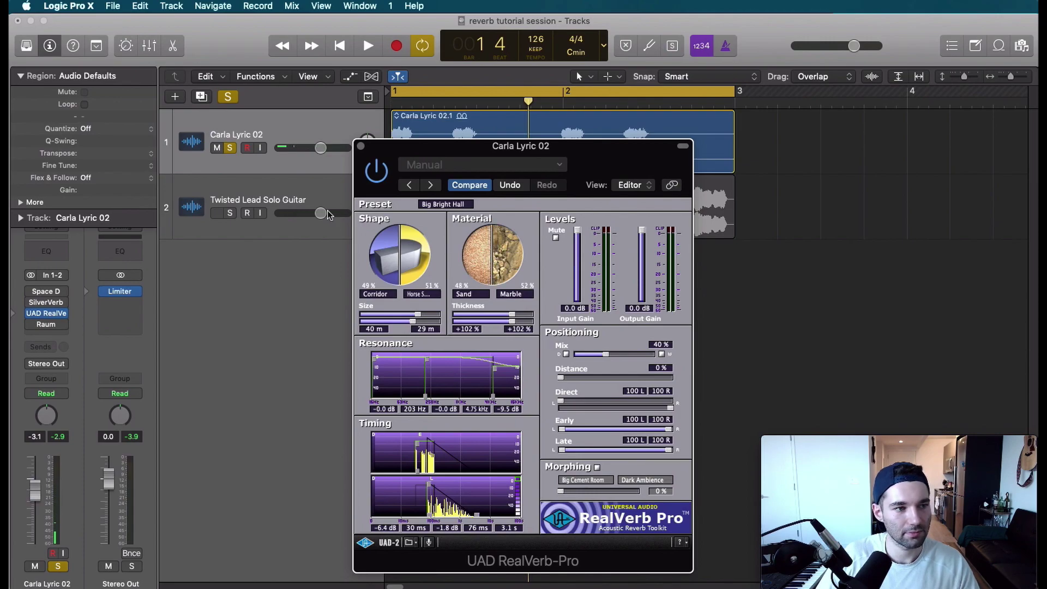
- Audition the vocal with early reflections at 0.0 dB and decay lengthened to 19.6 s, and set the early-reflection level to -3.6 dB
{"action": "key", "text": "space"}
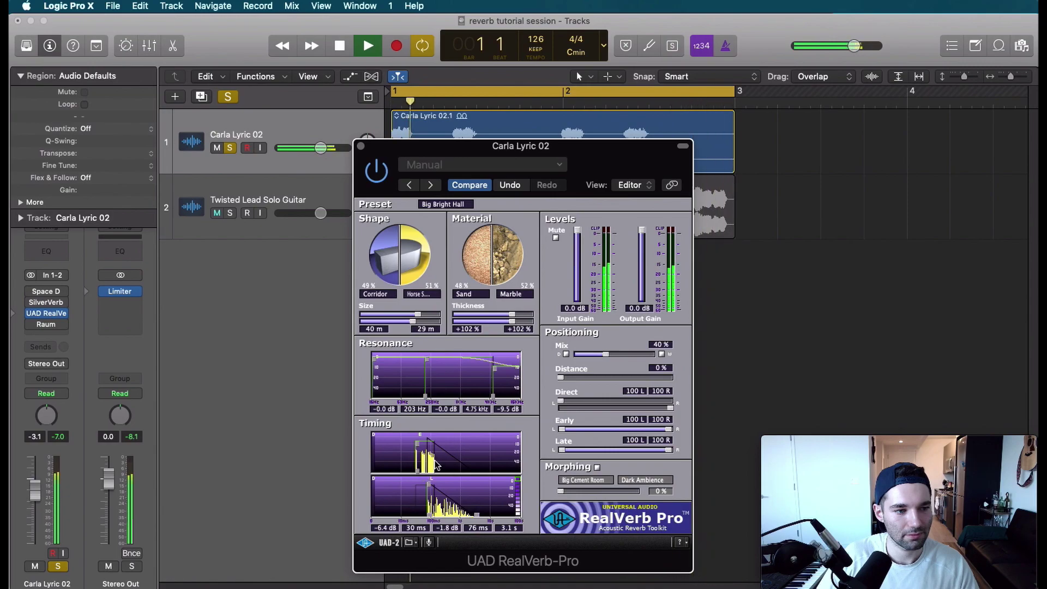
{"action": "left_click_drag", "start_coordinate": [417, 444], "coordinate": [417, 436]}
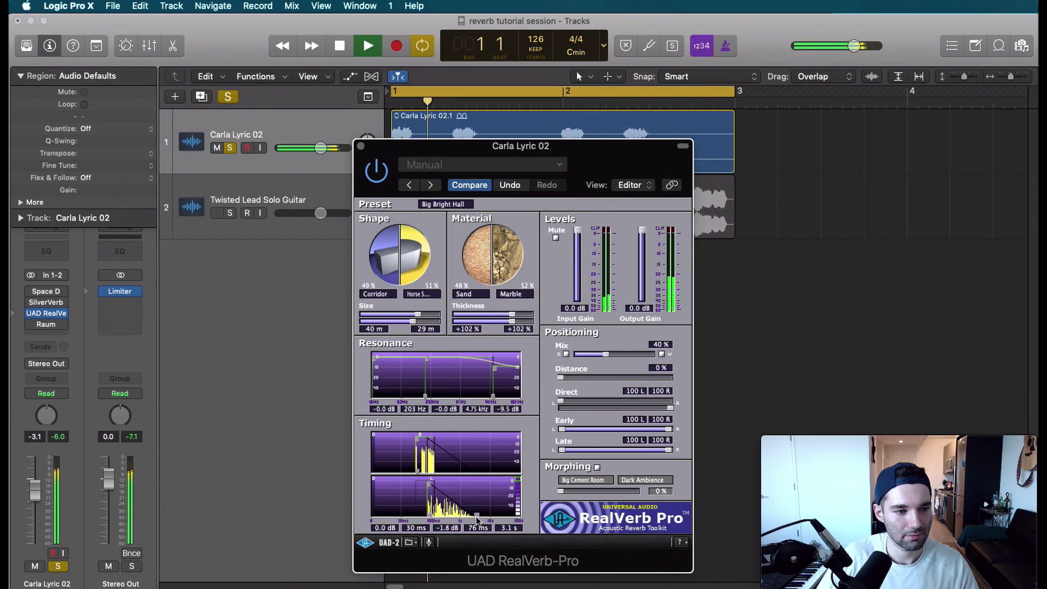
{"action": "left_click_drag", "start_coordinate": [477, 514], "coordinate": [500, 514]}
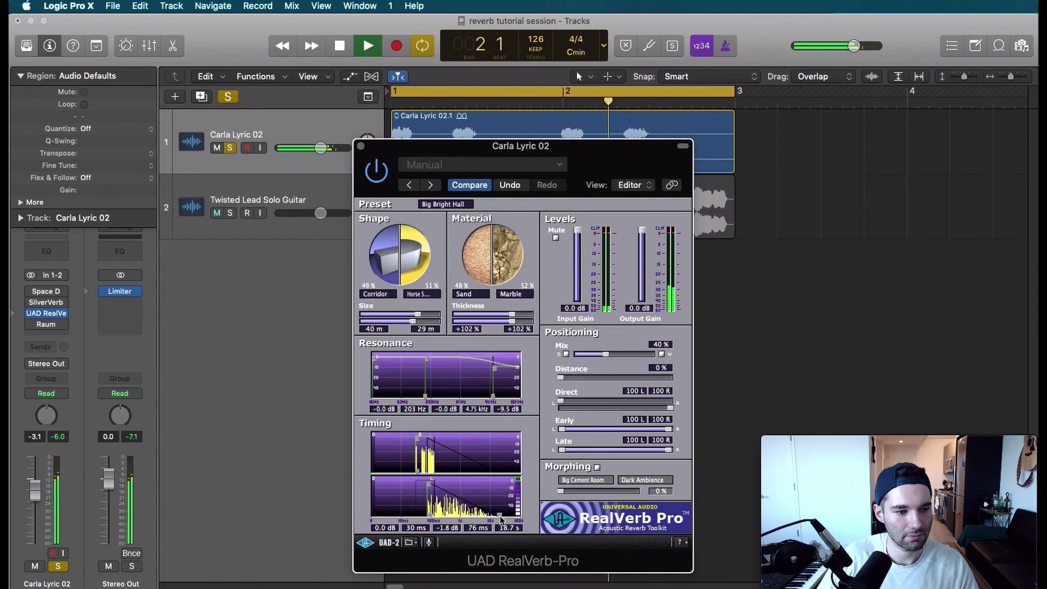
{"action": "key", "text": "space"}
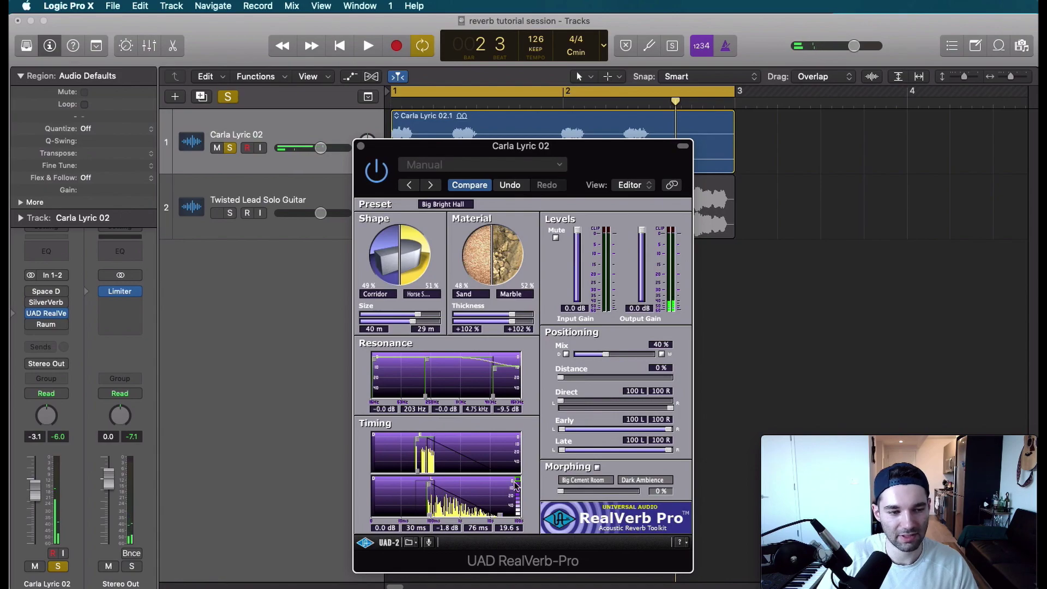
{"action": "mouse_move", "coordinate": [32, 294]}
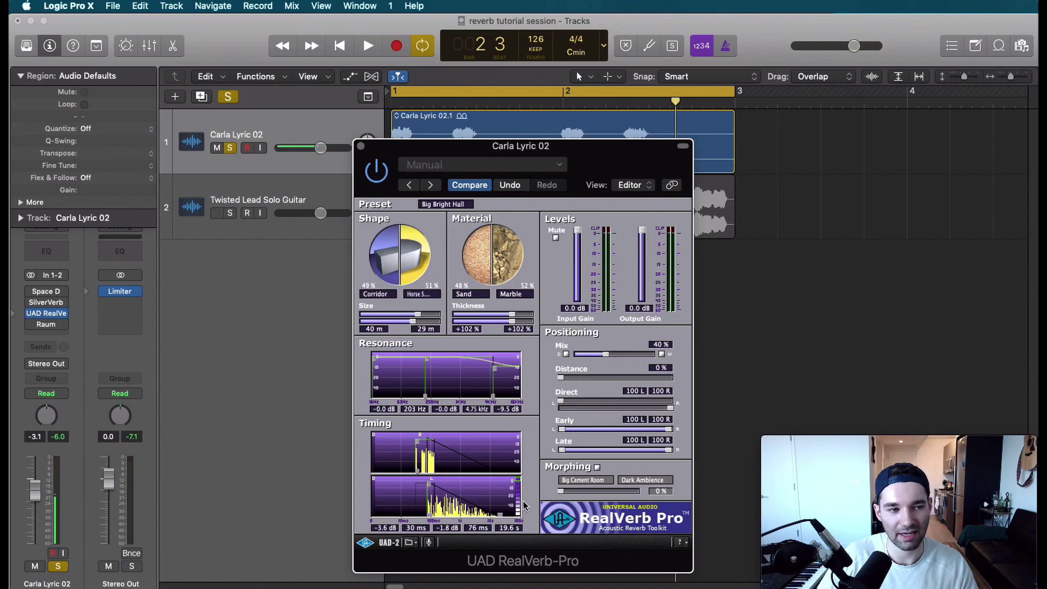
- Reshape RealVerb-Pro's resonance curve with levels of -32 dB, -0.0 dB and -92 dB, and audition the vocal
{"action": "left_click_drag", "start_coordinate": [485, 364], "coordinate": [475, 385]}
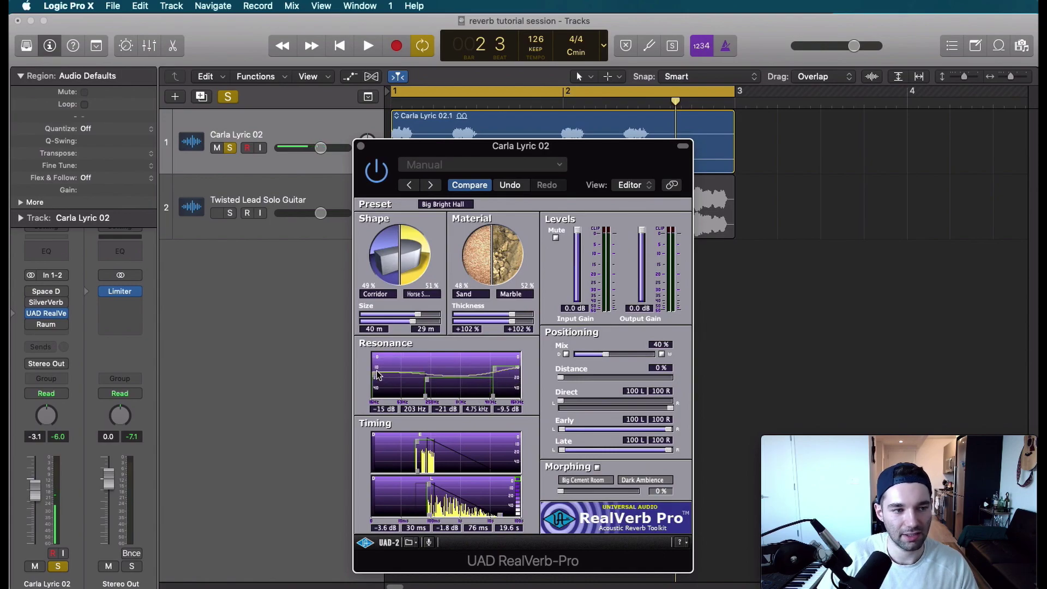
{"action": "left_click_drag", "start_coordinate": [375, 393], "coordinate": [428, 368]}
{"action": "left_click_drag", "start_coordinate": [495, 388], "coordinate": [493, 409]}
{"action": "key", "text": "space"}
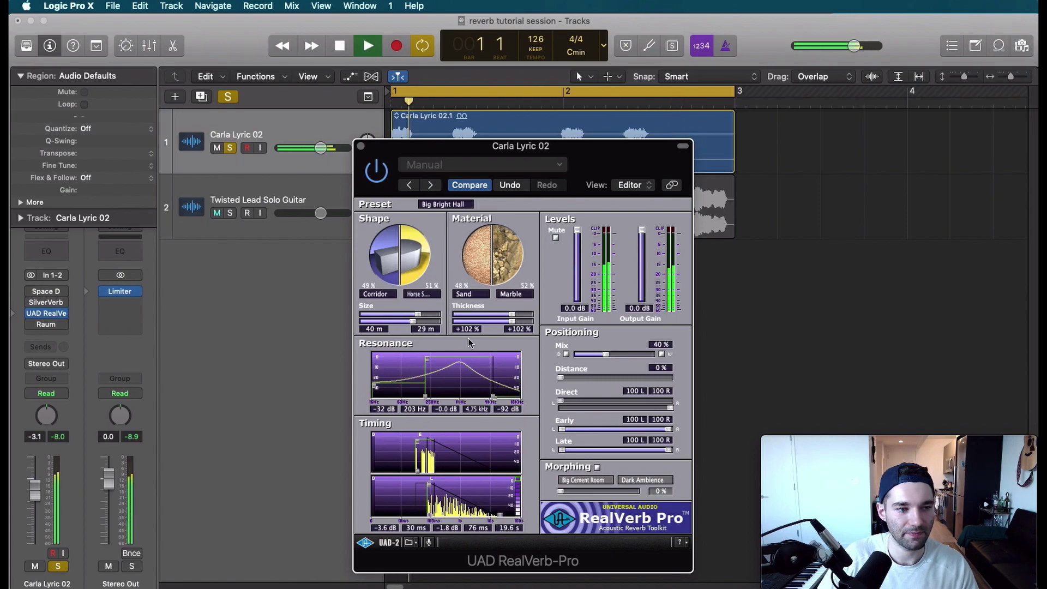
{"action": "key", "text": "space"}
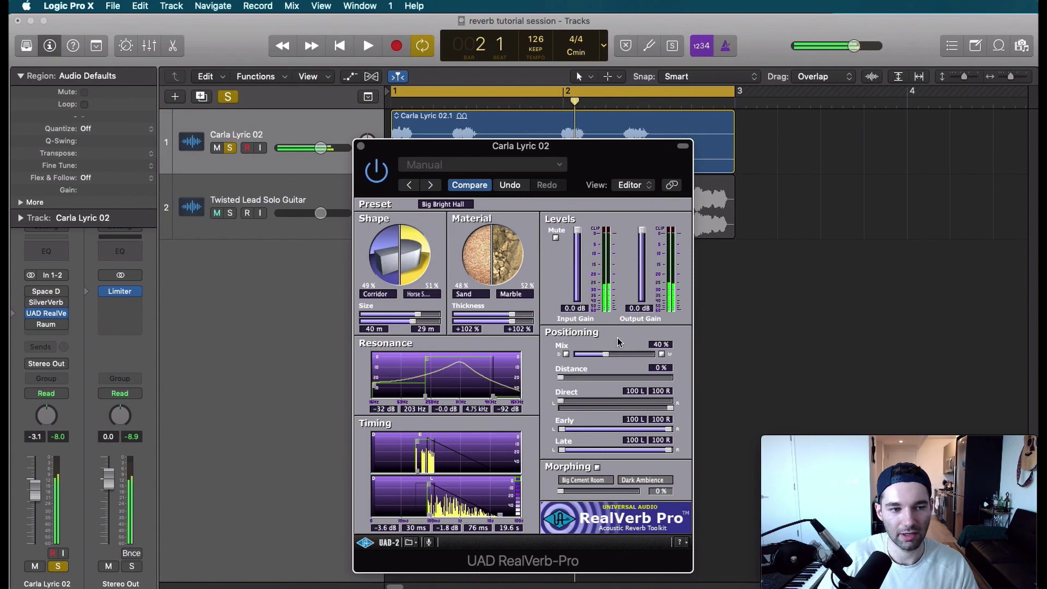
- Audition with the mix at 79 %, set the low resonance to -0.6 dB and the high to -96 dB at 5.55 kHz, and close RealVerb-Pro
{"action": "key", "text": "space"}
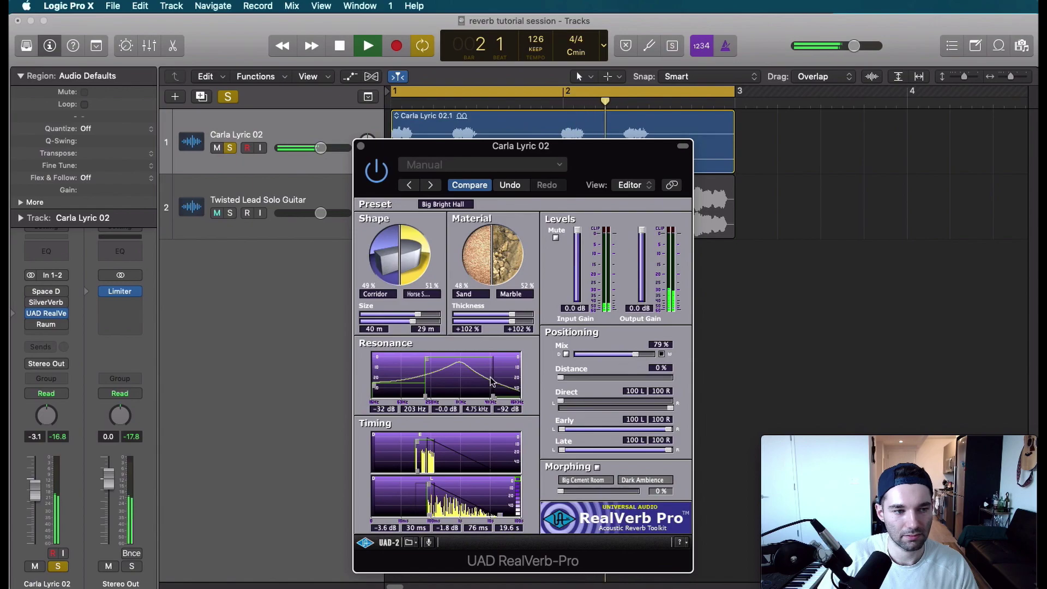
{"action": "mouse_move", "coordinate": [493, 399]}
{"action": "left_mouse_down"}
{"action": "mouse_move", "coordinate": [496, 387]}
{"action": "mouse_move", "coordinate": [497, 398]}
{"action": "left_mouse_up"}
{"action": "key", "text": "space"}
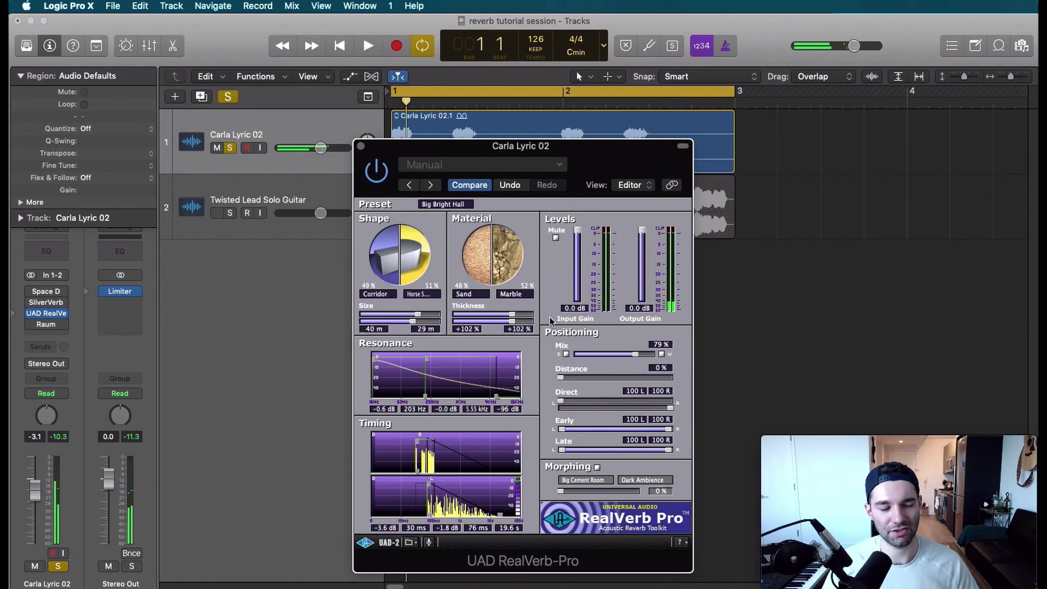
{"action": "left_click", "coordinate": [360, 147]}
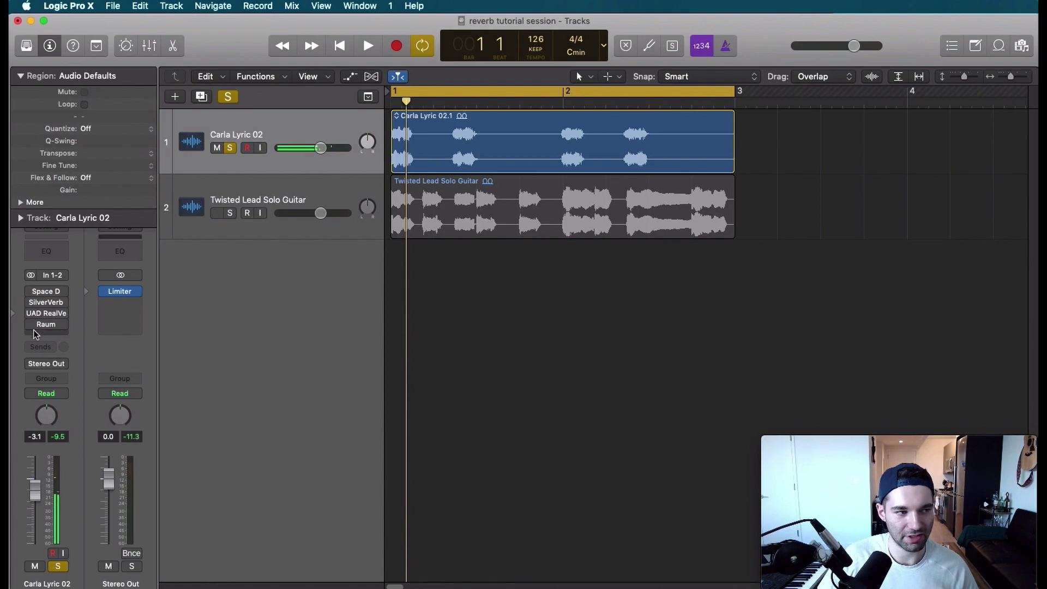
- Open the vocal channel's Raum insert, position its window below the tracks, enable it and audition the mix at 61.5 %
{"action": "left_click_drag", "start_coordinate": [291, 35], "coordinate": [613, 266]}
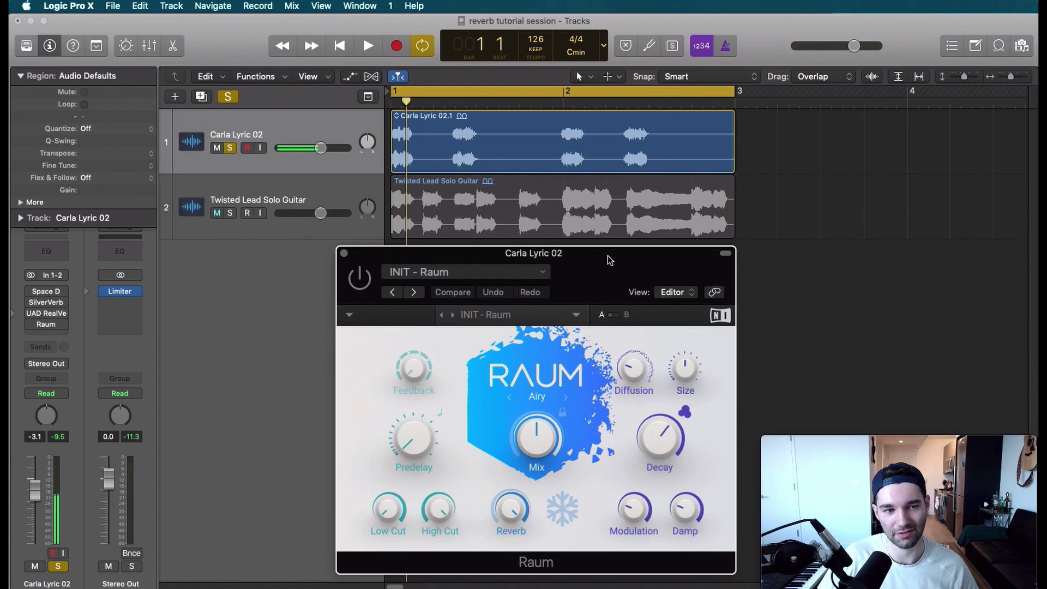
{"action": "left_click_drag", "start_coordinate": [606, 251], "coordinate": [606, 245]}
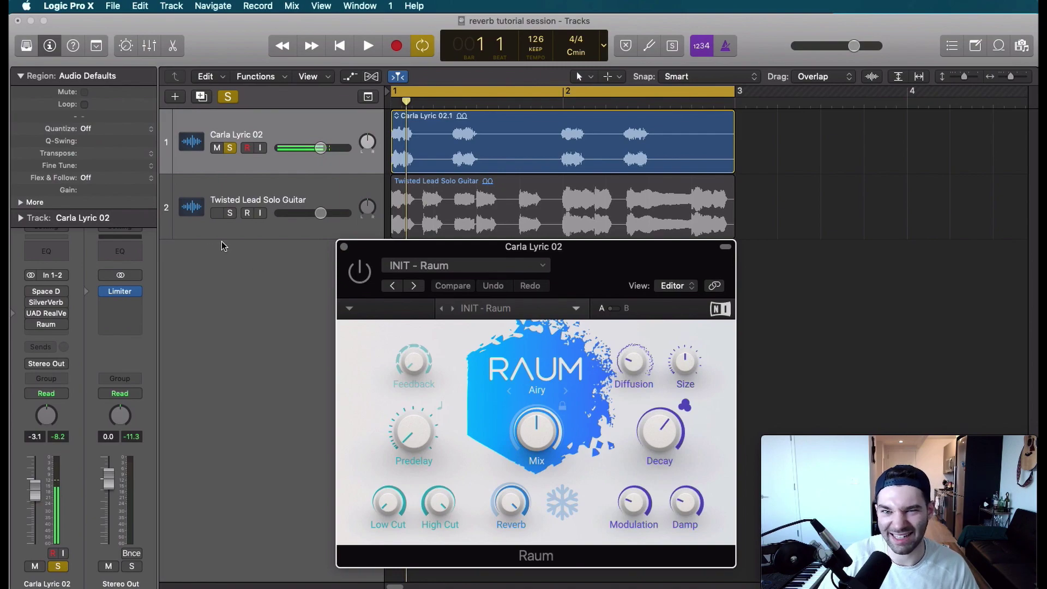
{"action": "left_click", "coordinate": [515, 398]}
{"action": "key", "text": "space"}
{"action": "left_click_drag", "start_coordinate": [514, 398], "coordinate": [518, 388]}
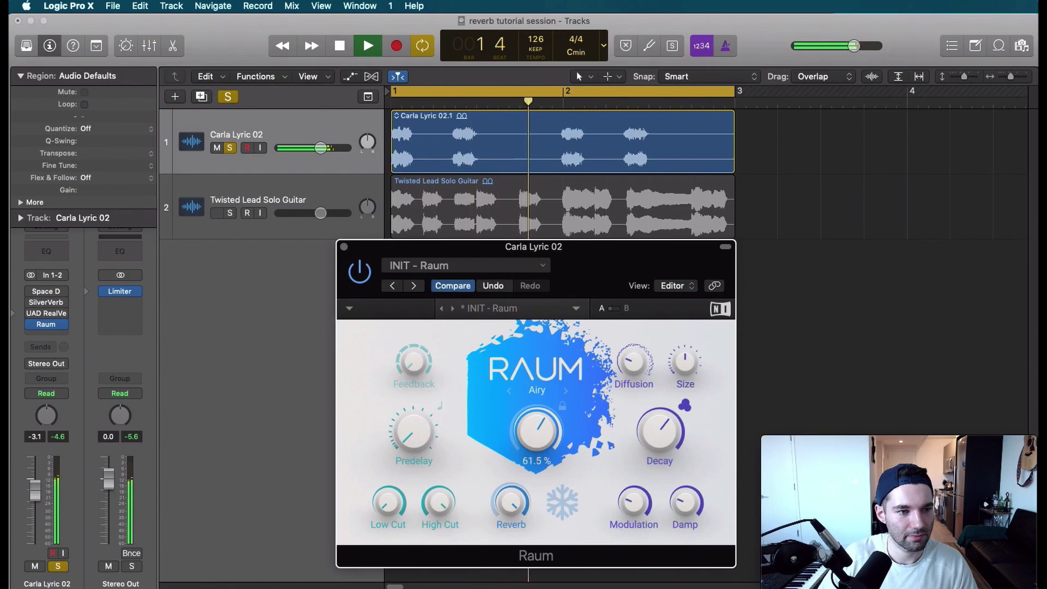
{"action": "key", "text": "space"}
- Load the Vocal Hall preset from Raum's Medium factory presets, and raise the mix while playing the vocal
{"action": "left_click", "coordinate": [574, 309]}
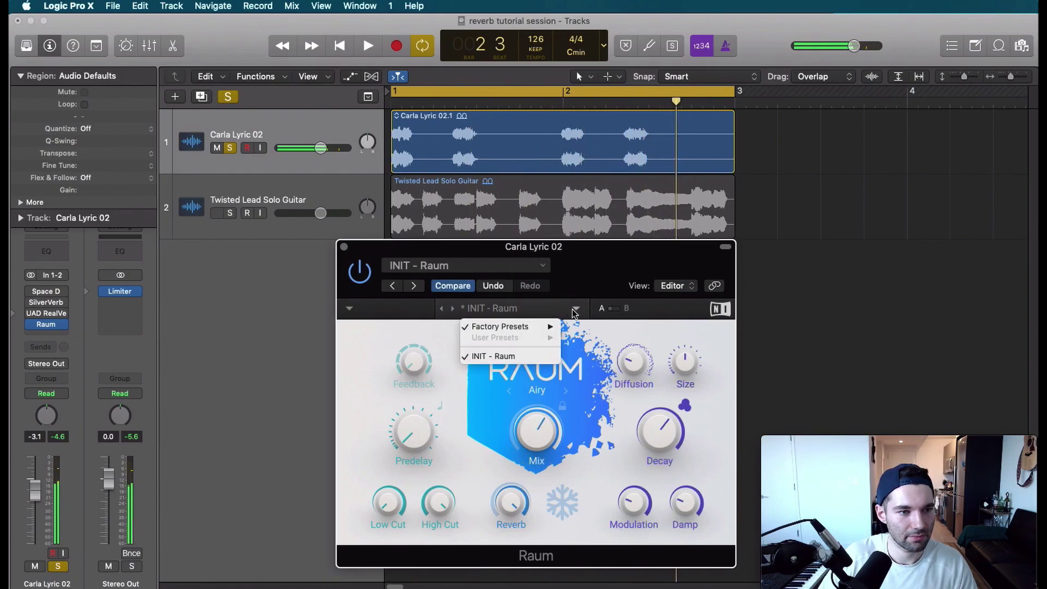
{"action": "mouse_move", "coordinate": [540, 326]}
{"action": "mouse_move", "coordinate": [614, 373]}
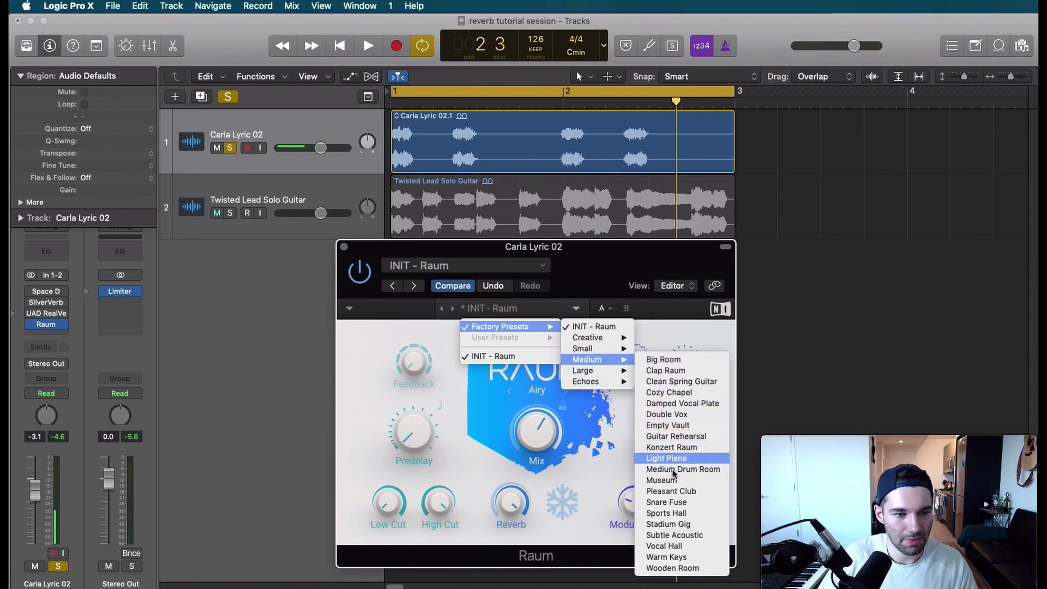
{"action": "left_click", "coordinate": [678, 546]}
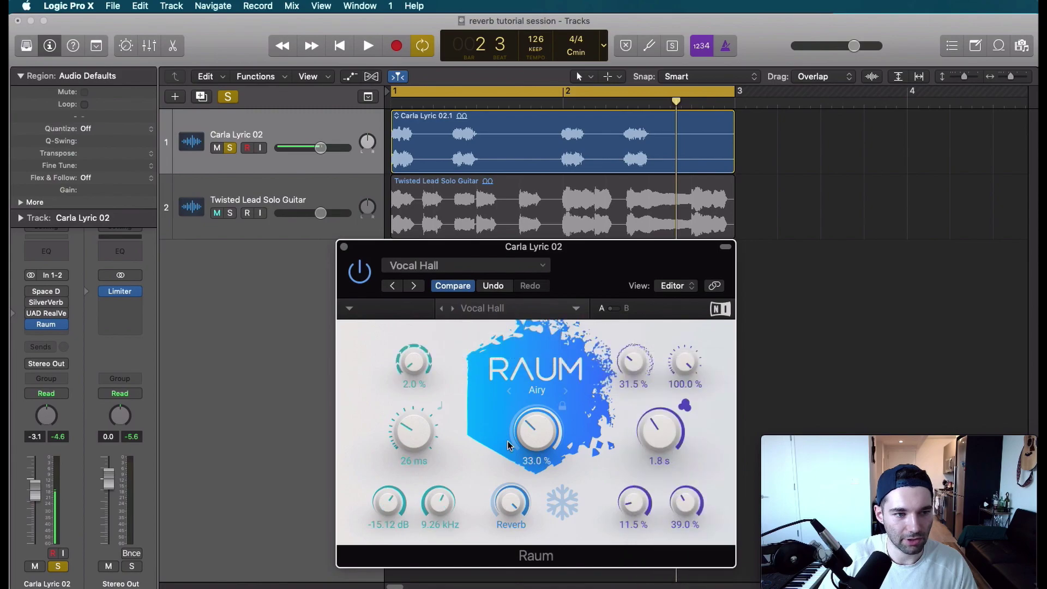
{"action": "key", "text": "space"}
{"action": "left_click_drag", "start_coordinate": [536, 439], "coordinate": [538, 432]}
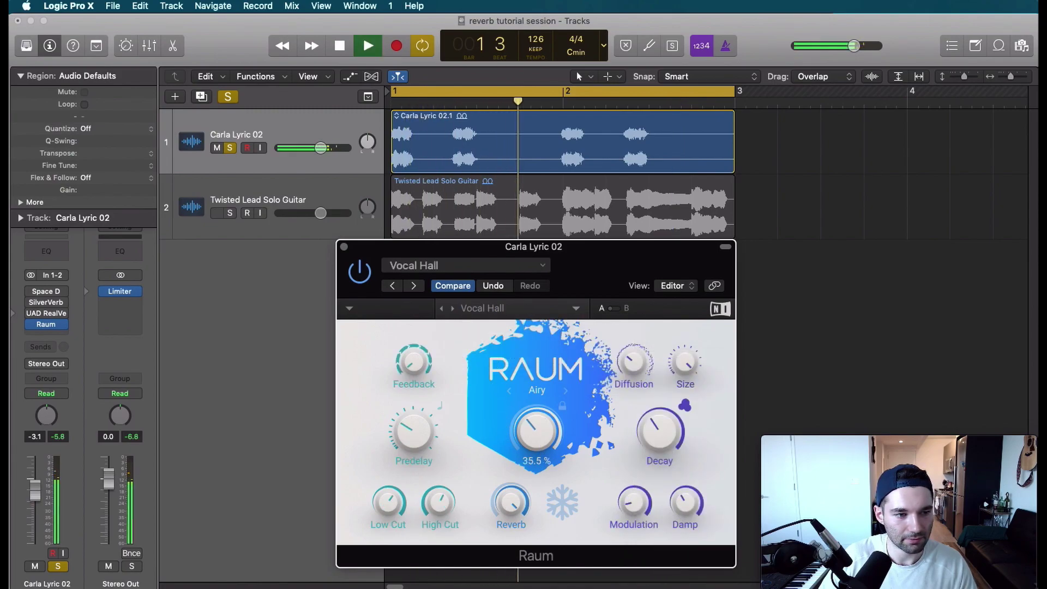
{"action": "key", "text": "space"}
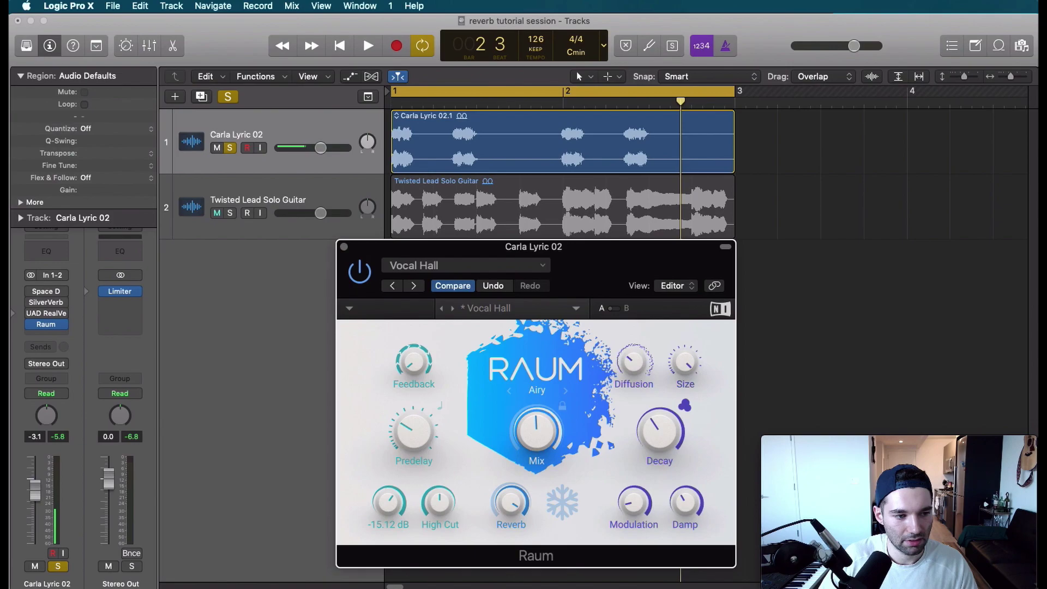
- Play the vocal and raise Raum's feedback to 31.0 %
{"action": "mouse_move", "coordinate": [406, 438]}
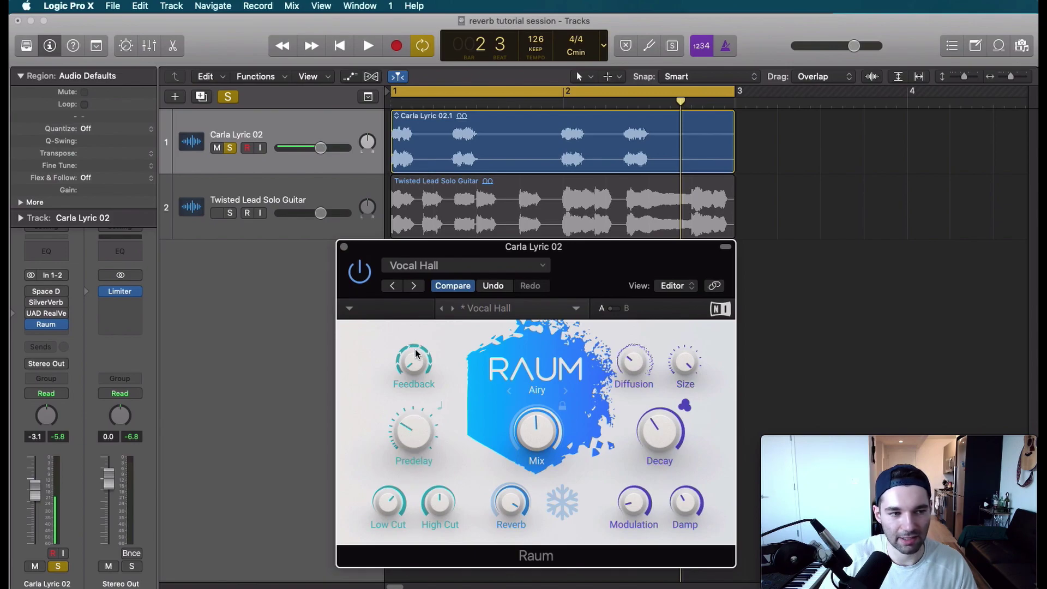
{"action": "key", "text": "space"}
{"action": "left_click_drag", "start_coordinate": [414, 362], "coordinate": [414, 353]}
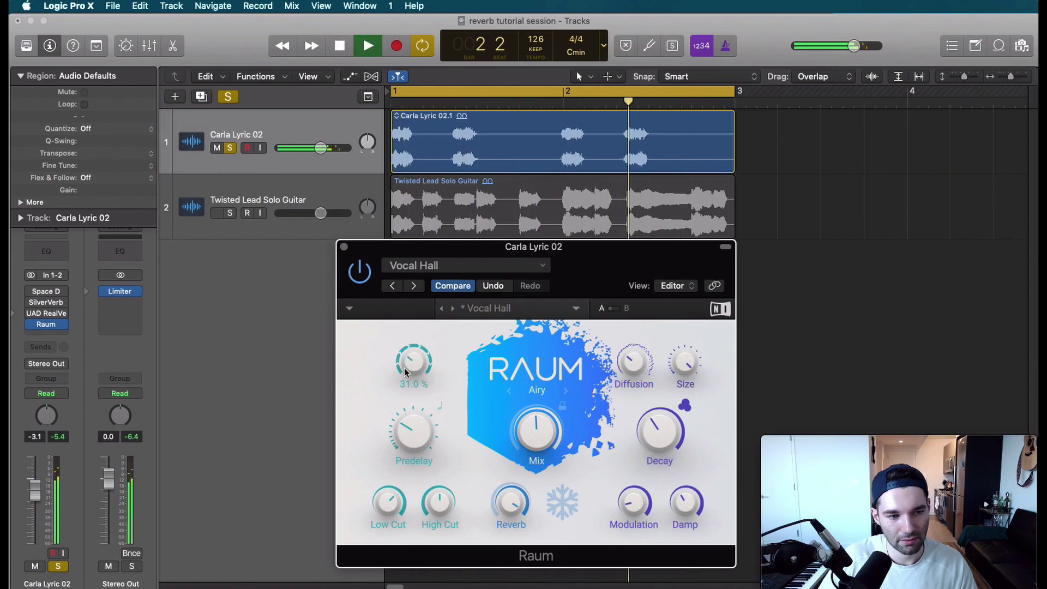
- Raise Raum's modulation, lengthen the decay to 4.8 s, stop playback and set the diffusion to 37.5 %
{"action": "mouse_move", "coordinate": [635, 504]}
{"action": "left_mouse_down"}
{"action": "mouse_move", "coordinate": [635, 483]}
{"action": "mouse_move", "coordinate": [637, 517]}
{"action": "left_mouse_up"}
{"action": "left_click_drag", "start_coordinate": [659, 431], "coordinate": [659, 417]}
{"action": "key", "text": "space"}
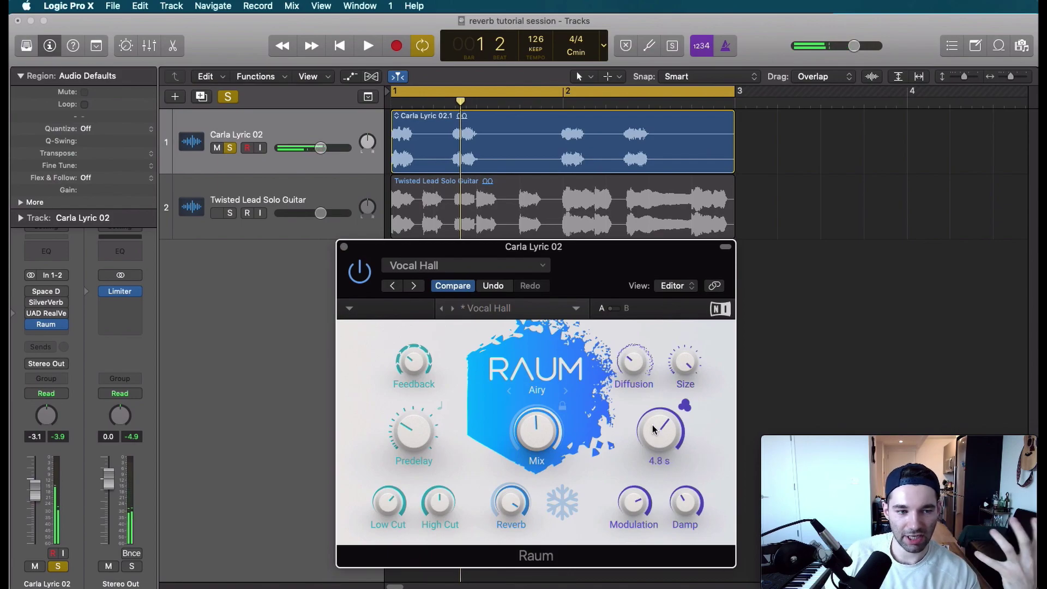
{"action": "left_click", "coordinate": [634, 361]}
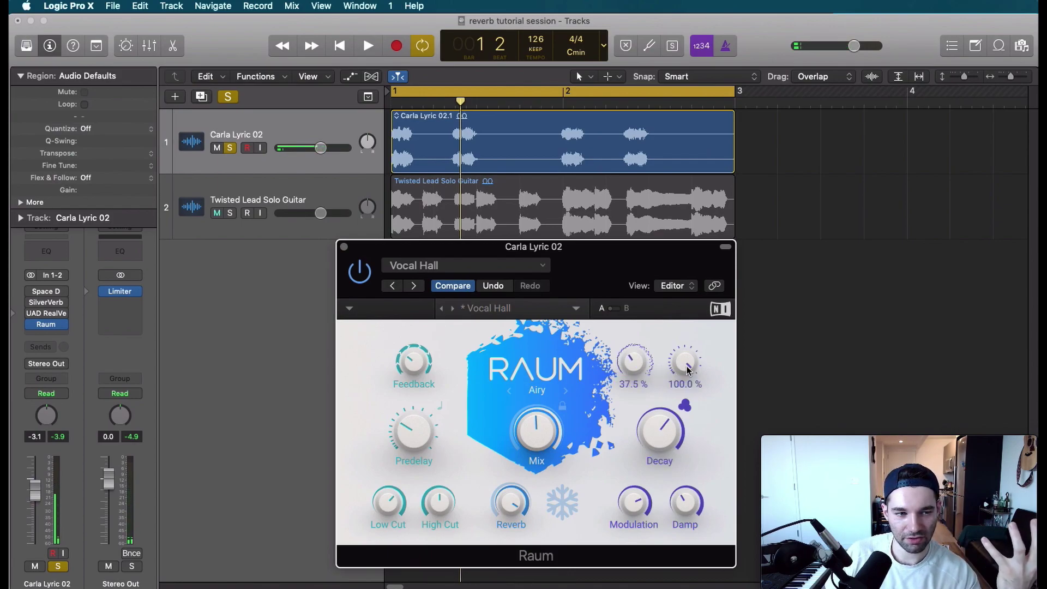
{"action": "left_click", "coordinate": [414, 361]}
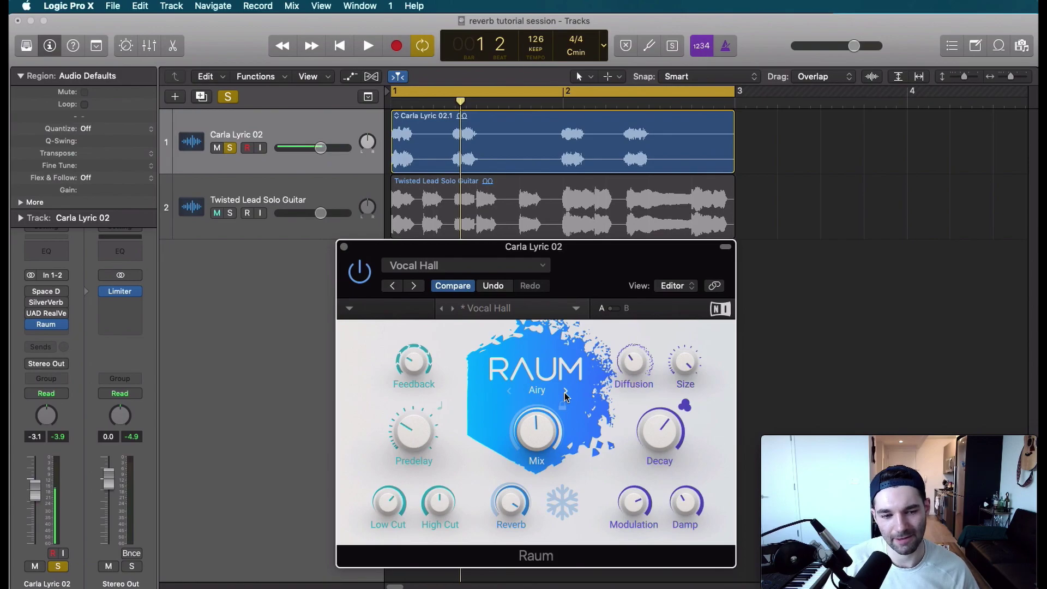
- Switch Raum's reverb type to Cosmic and audition it on the vocal
{"action": "left_click", "coordinate": [565, 392]}
{"action": "left_click", "coordinate": [565, 393]}
{"action": "left_click", "coordinate": [564, 392]}
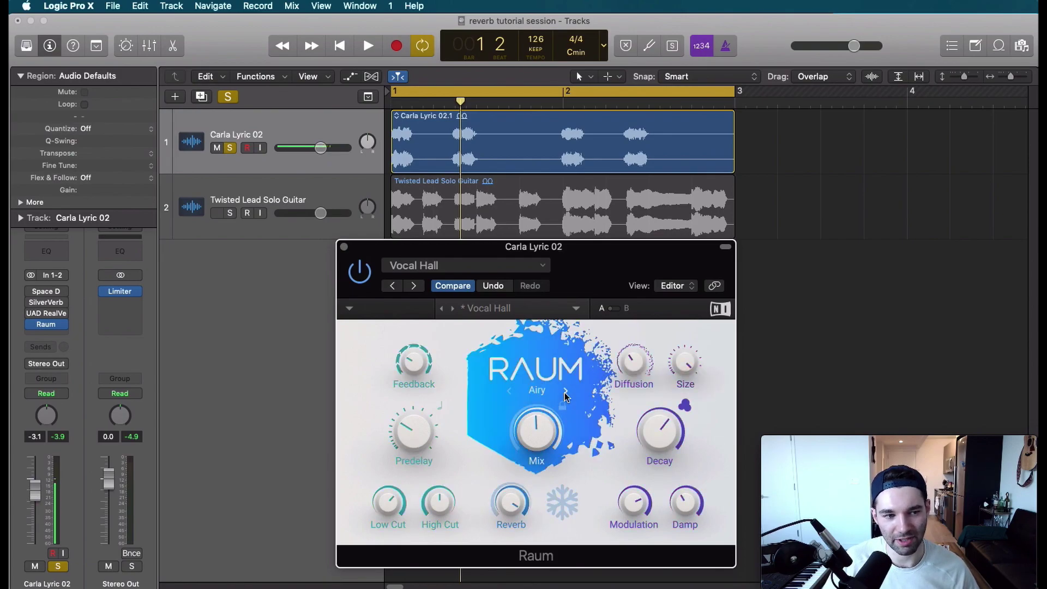
{"action": "left_click", "coordinate": [565, 393]}
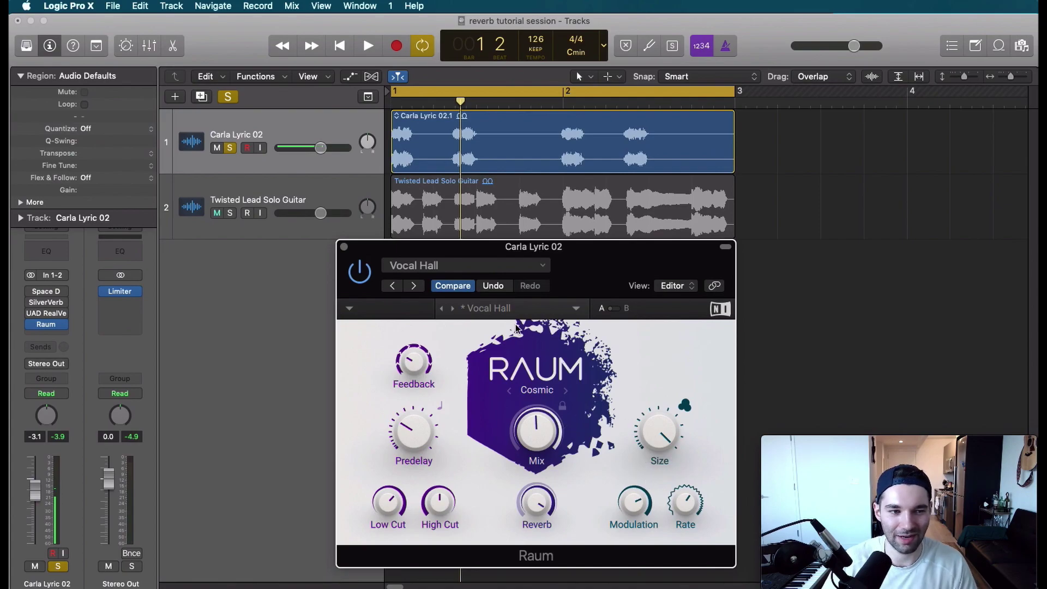
{"action": "key", "text": "space"}
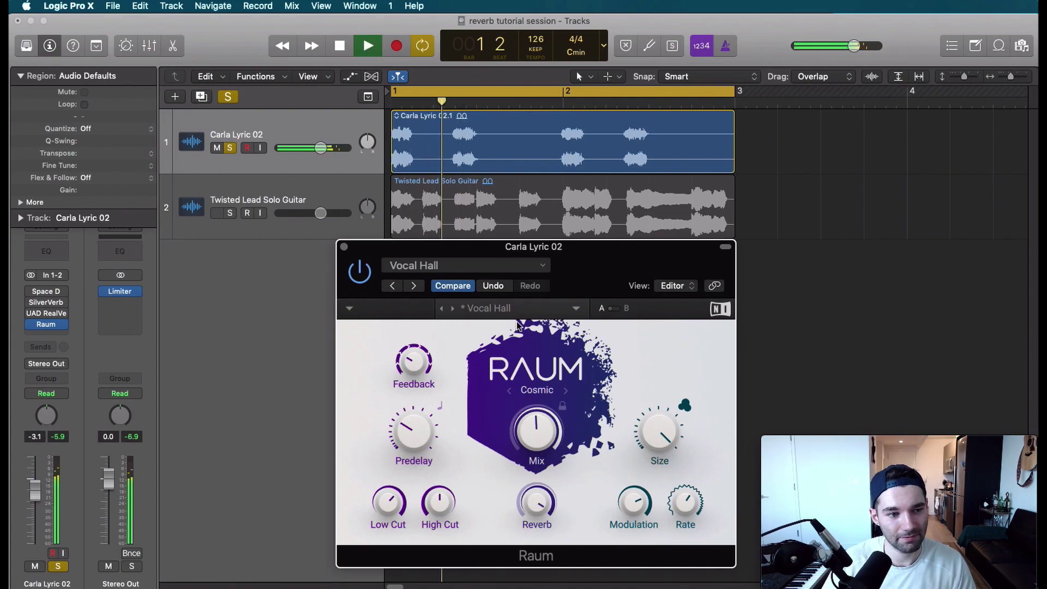
{"action": "key", "text": "space"}
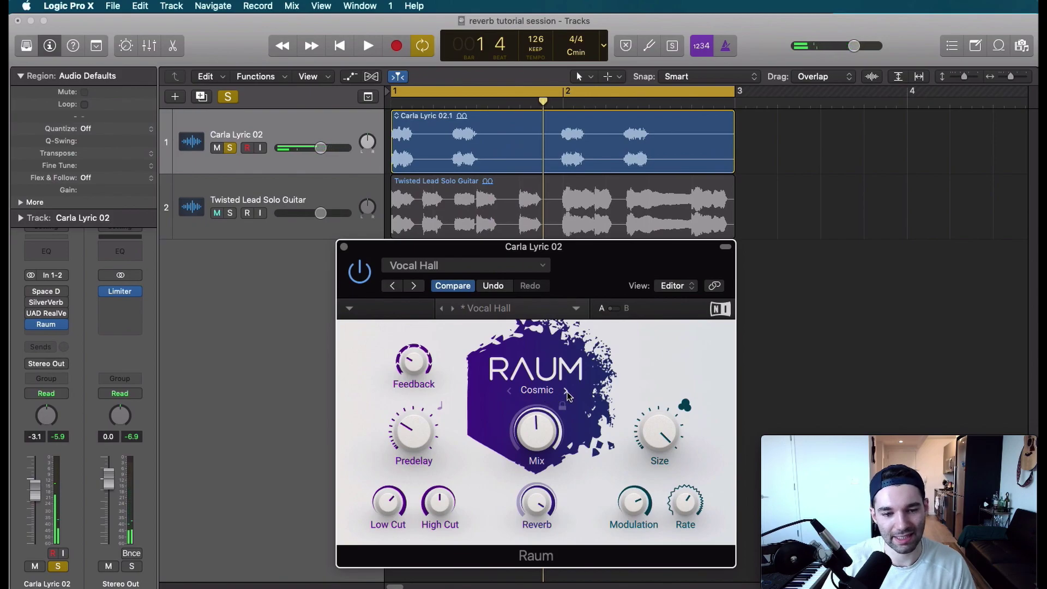
- Switch Raum to the Grounded type and lower the mix to 25.5 % while playing the vocal
{"action": "left_click", "coordinate": [567, 392]}
{"action": "key", "text": "space"}
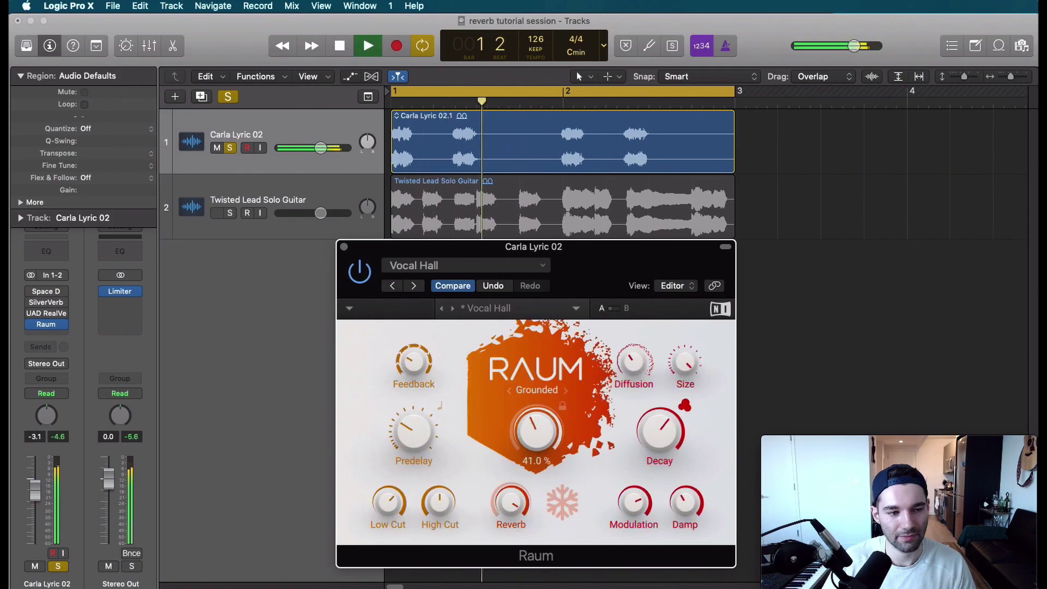
{"action": "left_click_drag", "start_coordinate": [525, 412], "coordinate": [525, 414]}
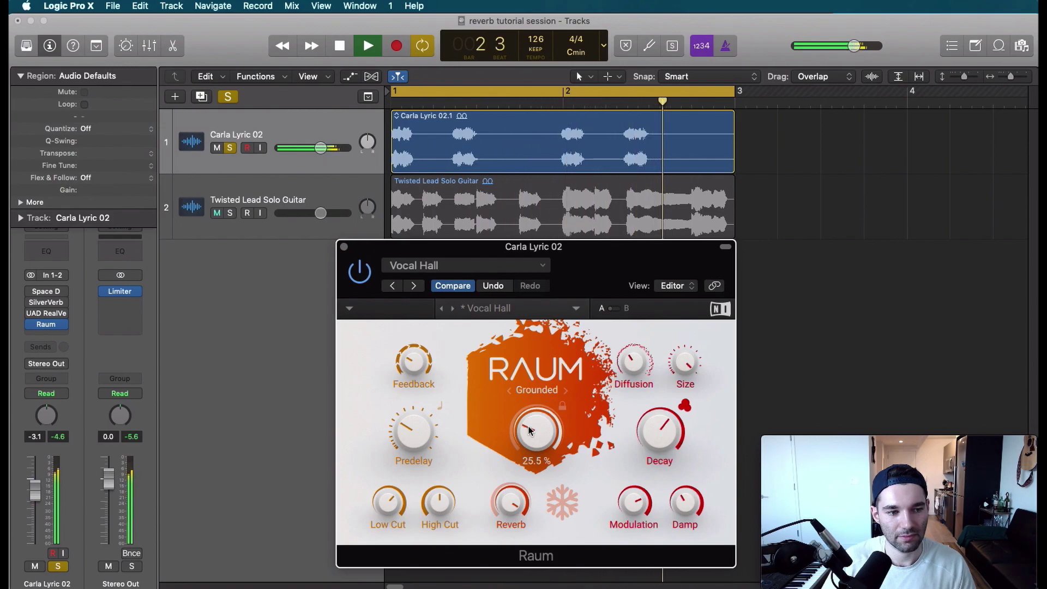
{"action": "key", "text": "space"}
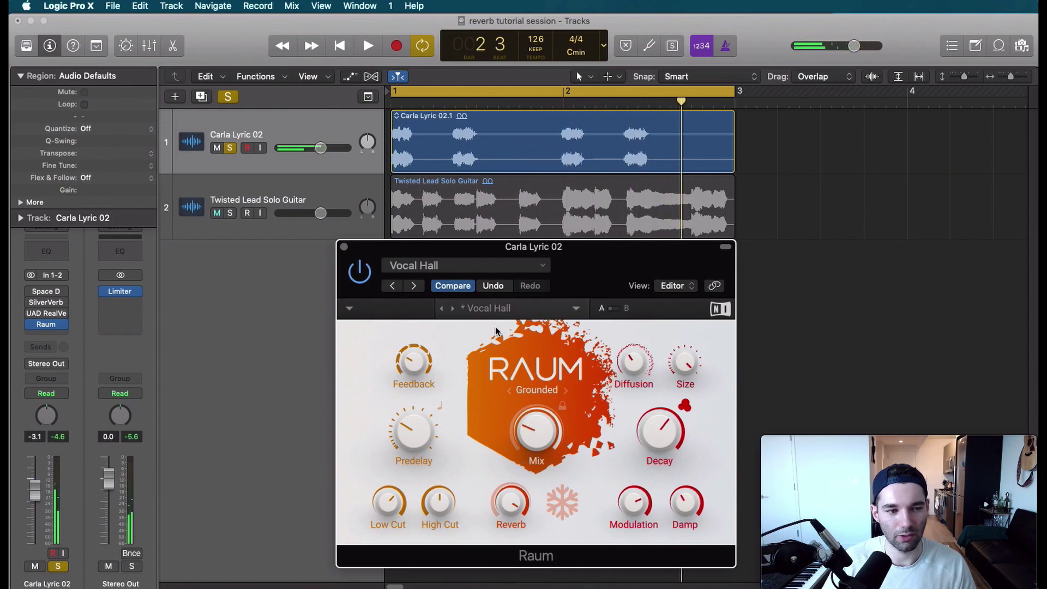
- Load the INIT - Raum preset with the Airy type and audition the mix on the vocal
{"action": "left_click", "coordinate": [566, 391]}
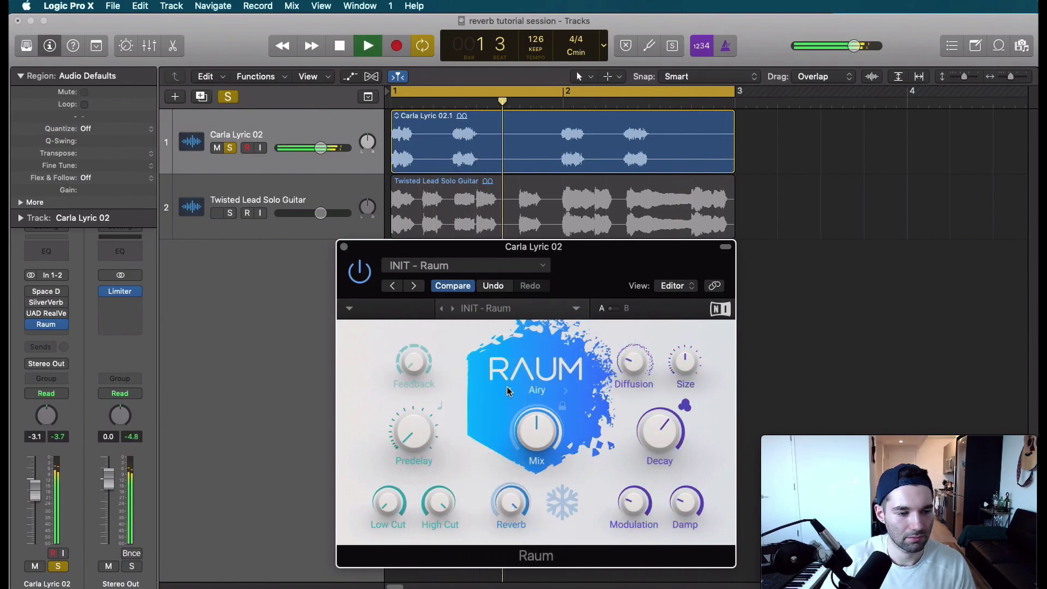
{"action": "left_click_drag", "start_coordinate": [537, 430], "coordinate": [537, 442]}
{"action": "key", "text": "space"}
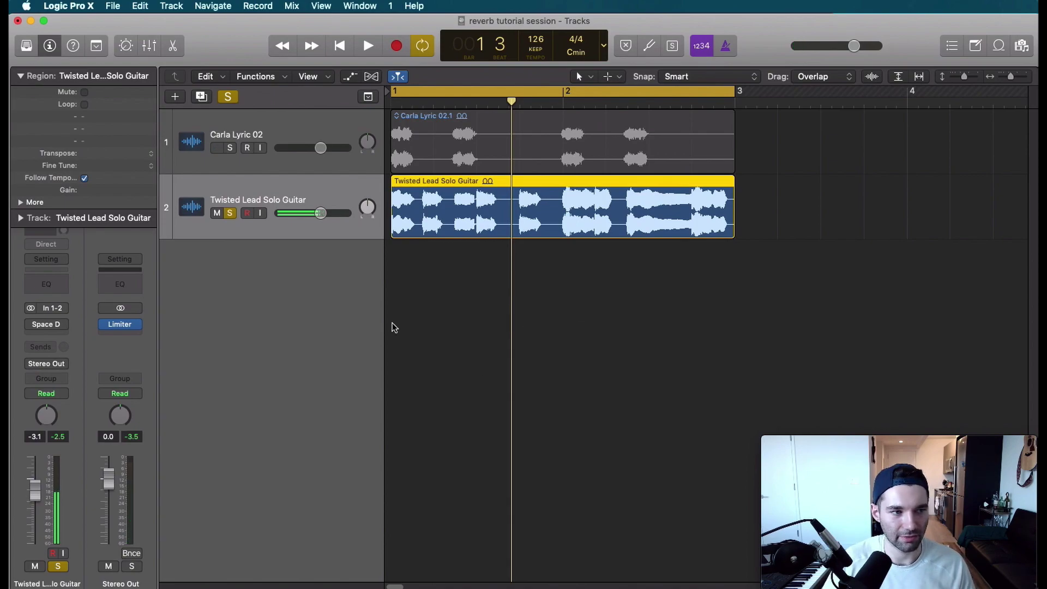
- Reopen Raum on the vocal track, adjust its mix, and close the plug-in window
{"action": "left_click", "coordinate": [246, 133]}
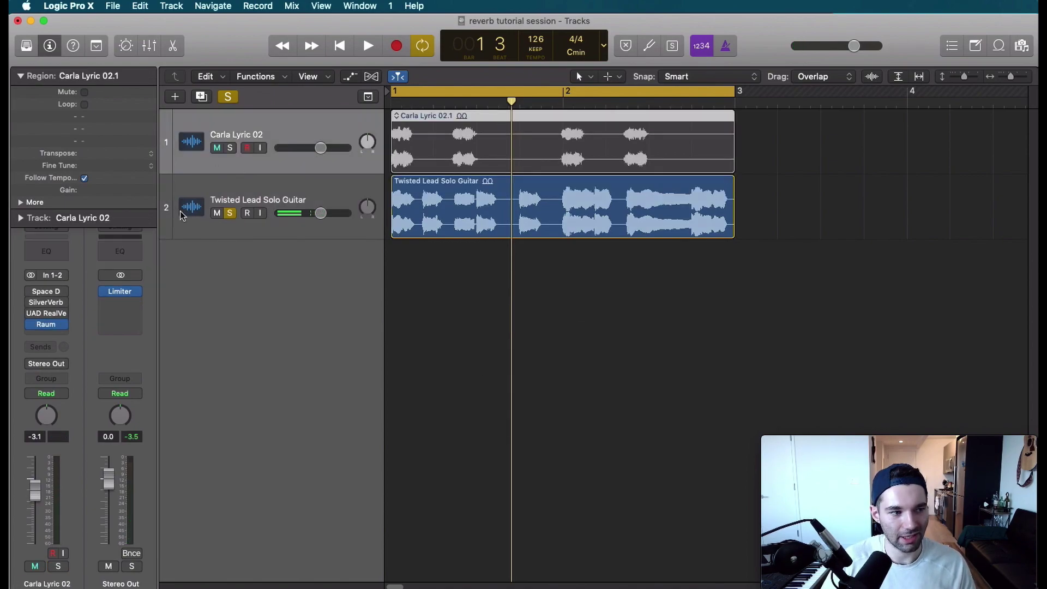
{"action": "left_click", "coordinate": [32, 325]}
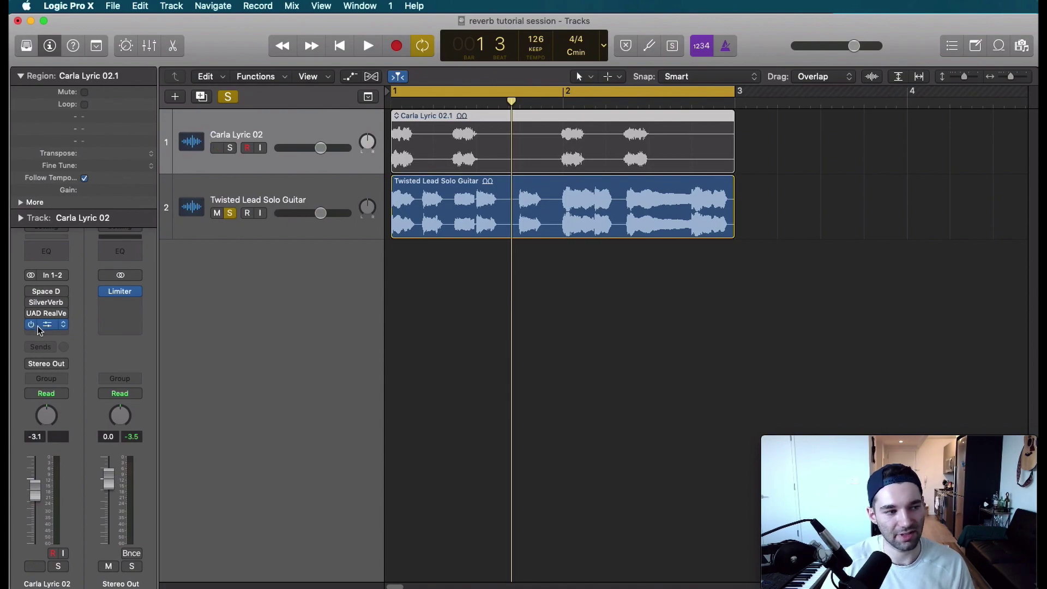
{"action": "left_click", "coordinate": [48, 325]}
{"action": "mouse_move", "coordinate": [554, 423]}
{"action": "left_mouse_down"}
{"action": "mouse_move", "coordinate": [554, 376]}
{"action": "mouse_move", "coordinate": [554, 418]}
{"action": "mouse_move", "coordinate": [554, 406]}
{"action": "left_mouse_up"}
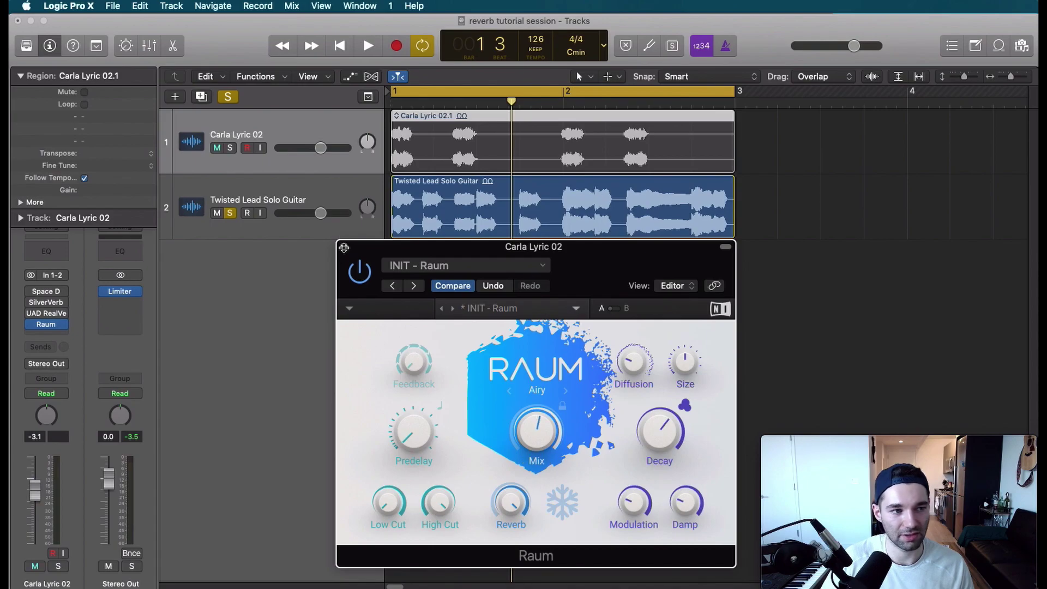
{"action": "left_click", "coordinate": [344, 246]}
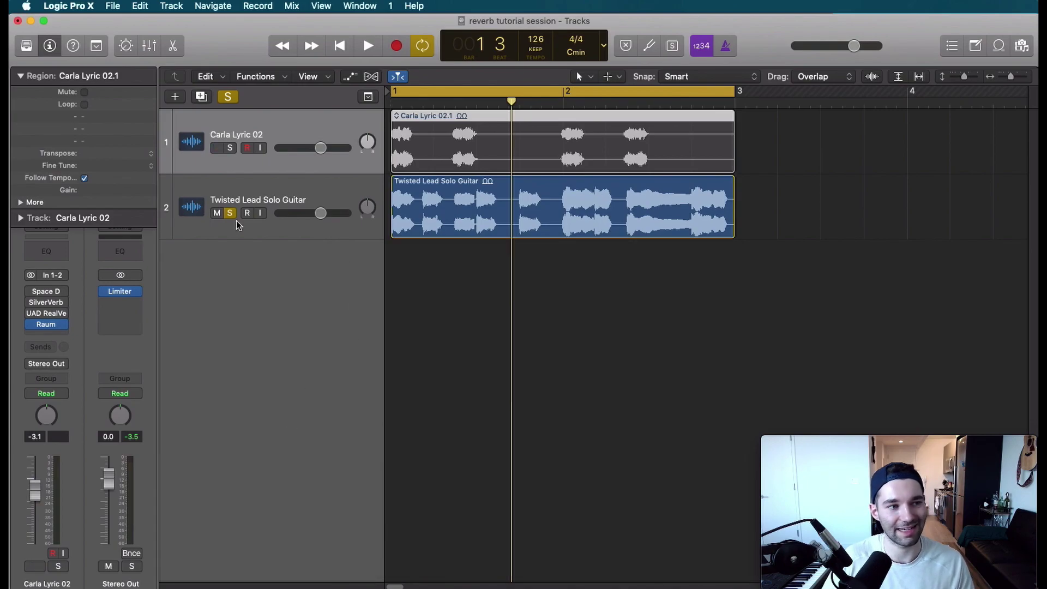
- Add a Bus 1 send to the Twisted Lead Solo Guitar track and move its Space Designer insert onto Aux 1
{"action": "left_click", "coordinate": [241, 194]}
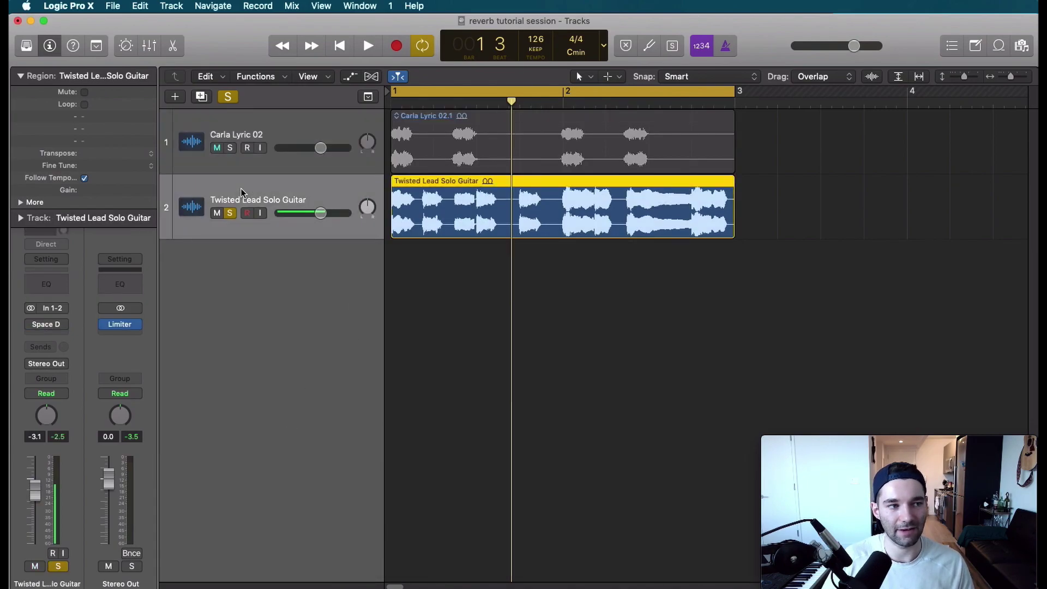
{"action": "left_click", "coordinate": [40, 347]}
{"action": "mouse_move", "coordinate": [58, 370]}
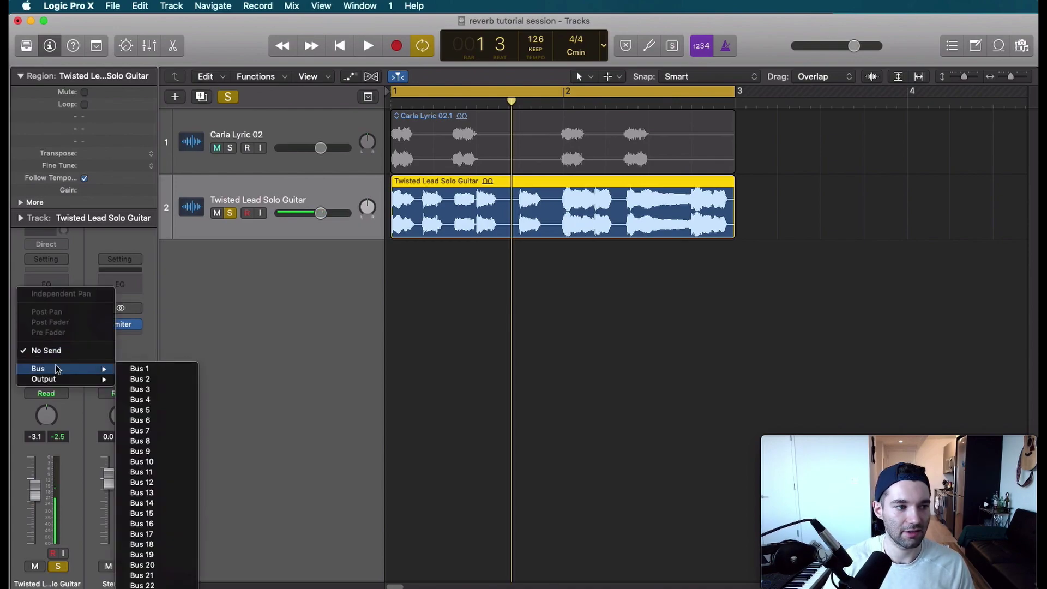
{"action": "left_click", "coordinate": [139, 369]}
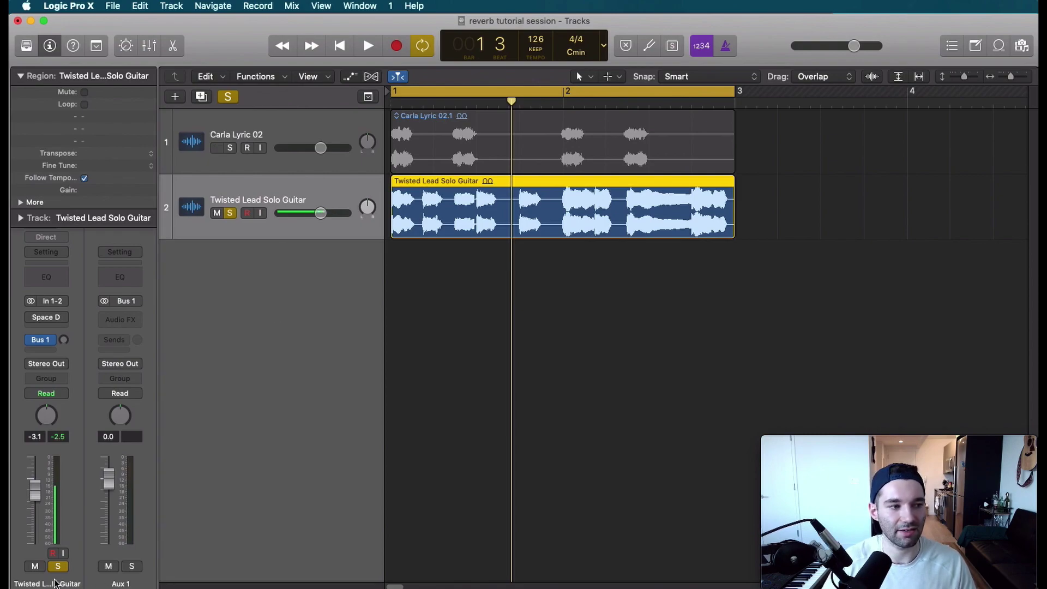
{"action": "mouse_move", "coordinate": [48, 323]}
{"action": "left_click_drag", "start_coordinate": [48, 323], "coordinate": [132, 317]}
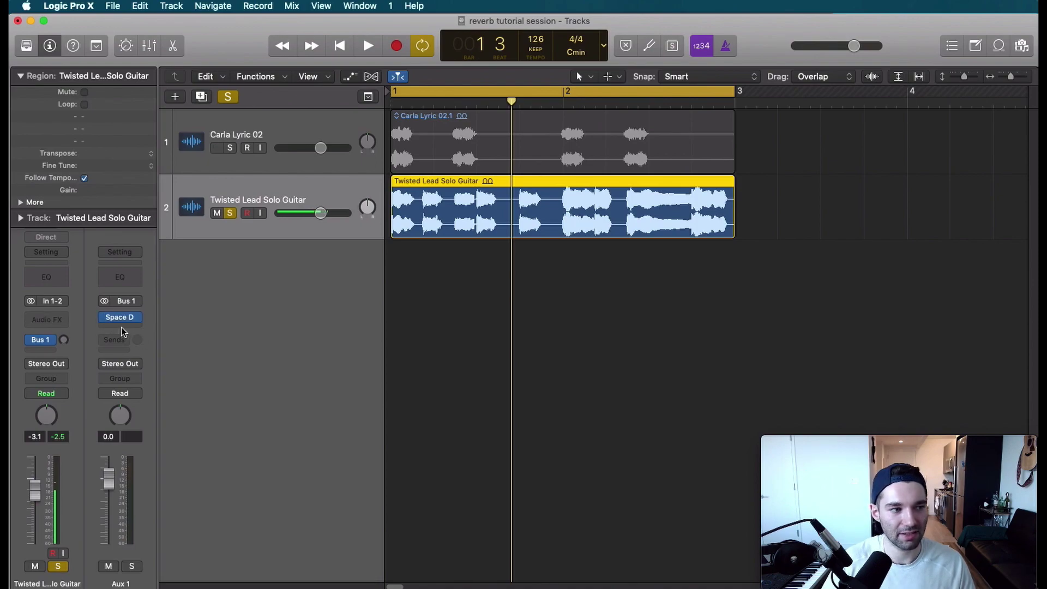
- Open Space Designer on Aux 1, load the large 03.4s Hot Plate reverb preset, and move its window clear of the channel strips
{"action": "left_click", "coordinate": [120, 318]}
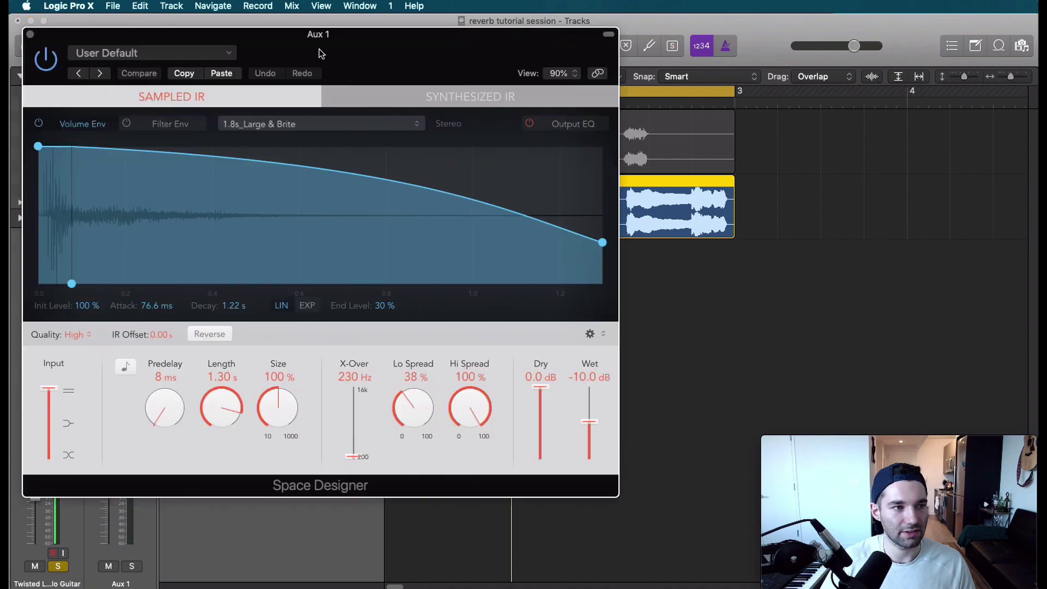
{"action": "left_click", "coordinate": [211, 55]}
{"action": "mouse_move", "coordinate": [195, 297]}
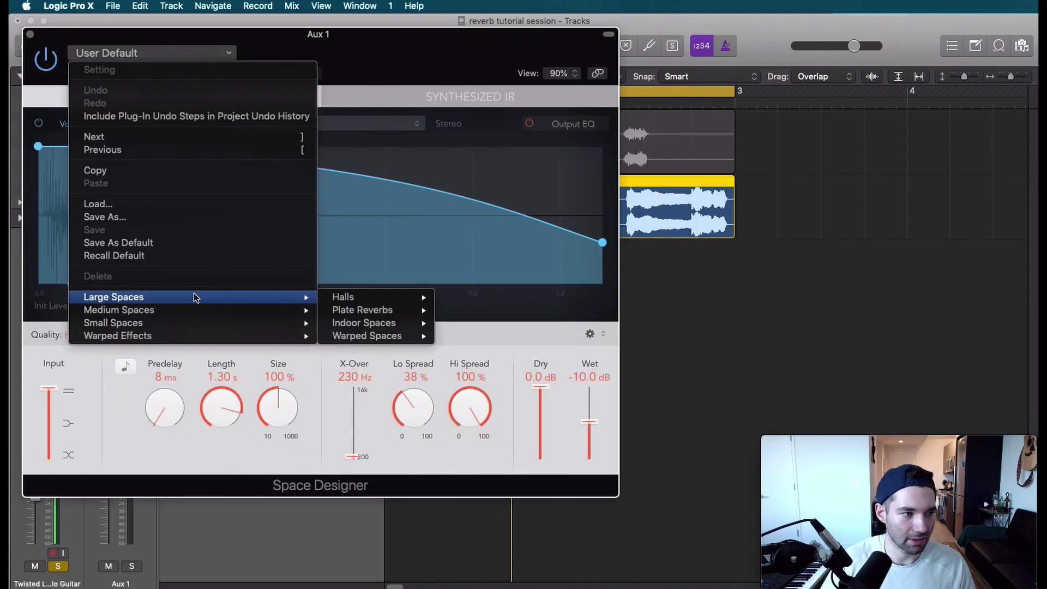
{"action": "mouse_move", "coordinate": [378, 309]}
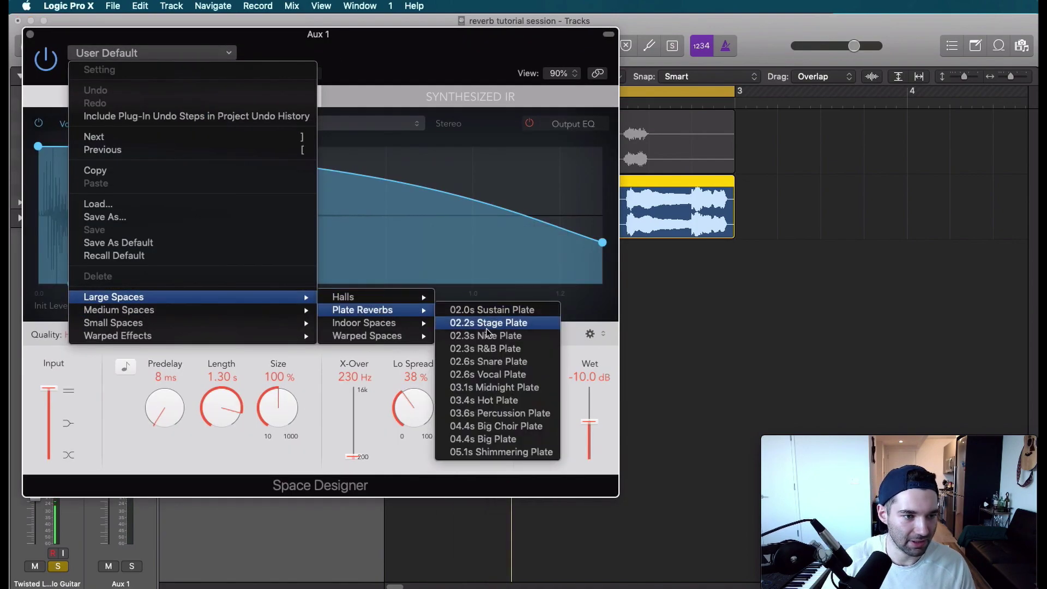
{"action": "left_click", "coordinate": [503, 400]}
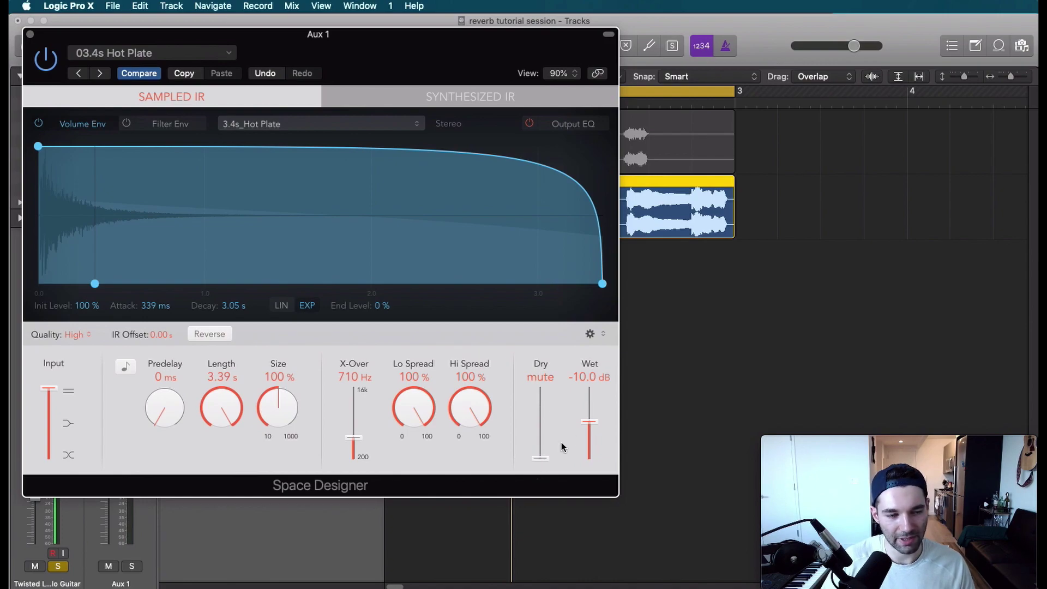
{"action": "left_click_drag", "start_coordinate": [35, 41], "coordinate": [176, 29]}
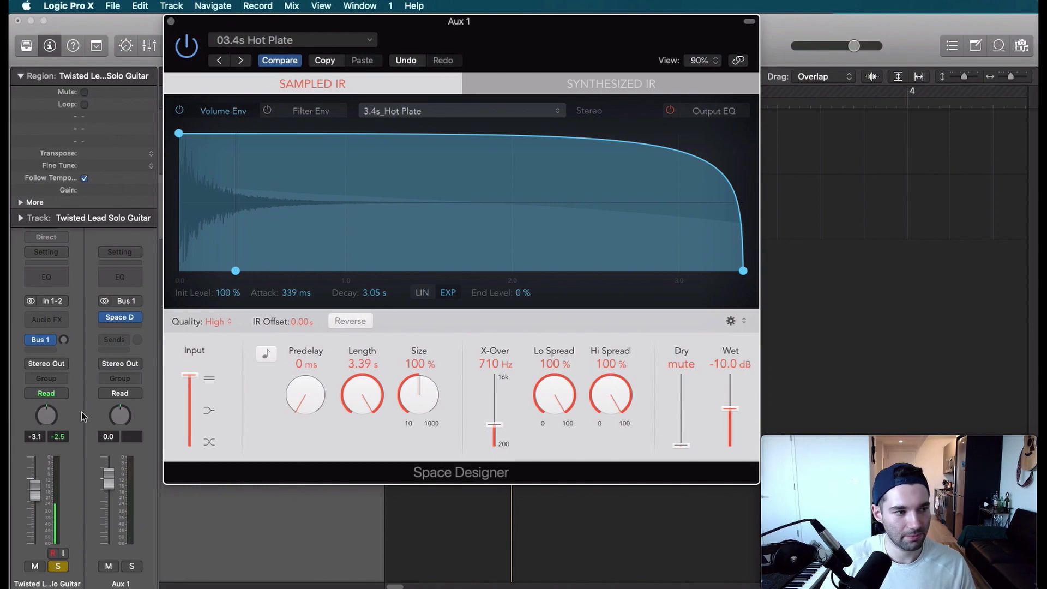
- Set Space Designer's wet level to 0.0 dB and adjust the guitar's Bus 1 send level during playback
{"action": "left_click_drag", "start_coordinate": [64, 341], "coordinate": [71, 495]}
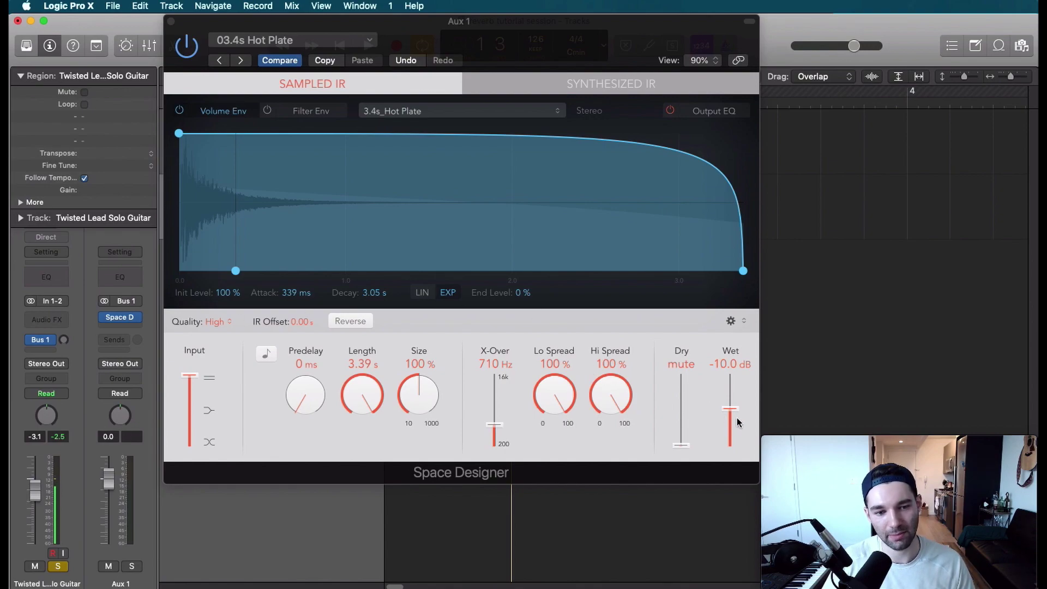
{"action": "left_click_drag", "start_coordinate": [729, 415], "coordinate": [603, 374]}
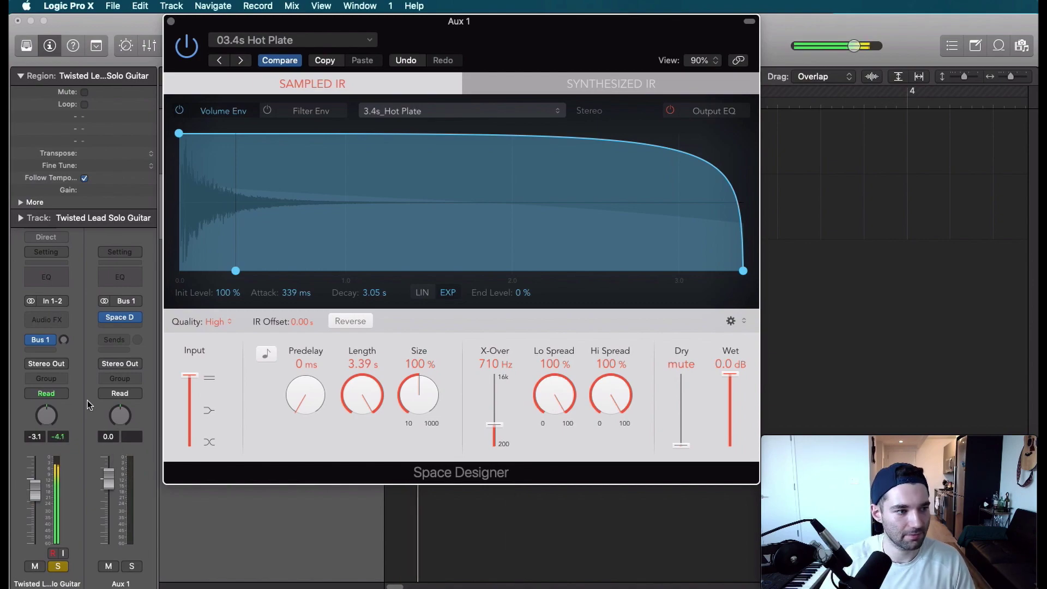
{"action": "left_click_drag", "start_coordinate": [63, 339], "coordinate": [63, 360]}
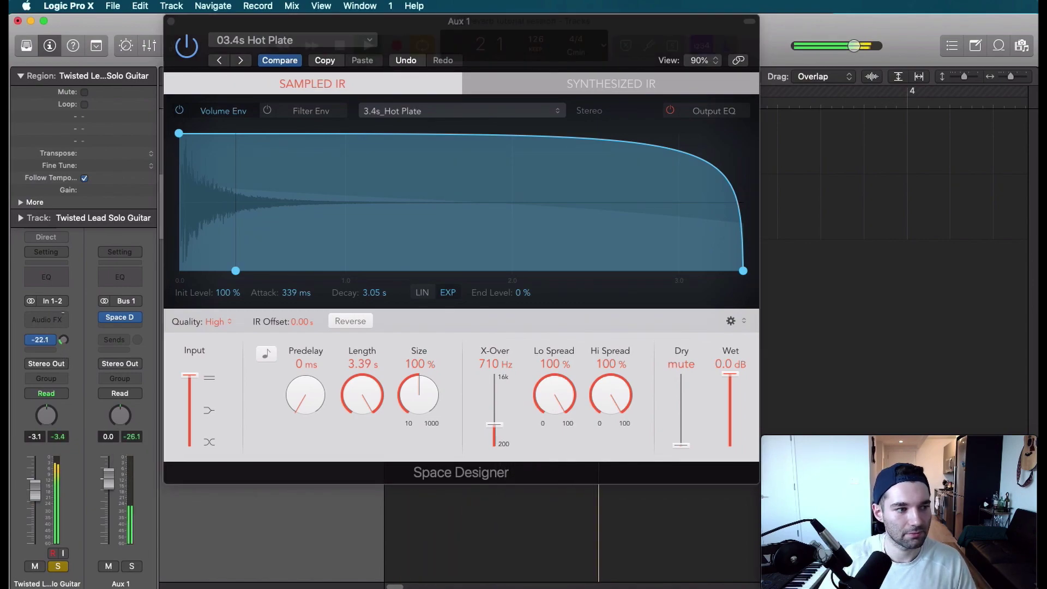
- Solo Aux 1 to audition only the reverb return, stop playback, and keep Space Designer's dry level muted
{"action": "left_click", "coordinate": [131, 567]}
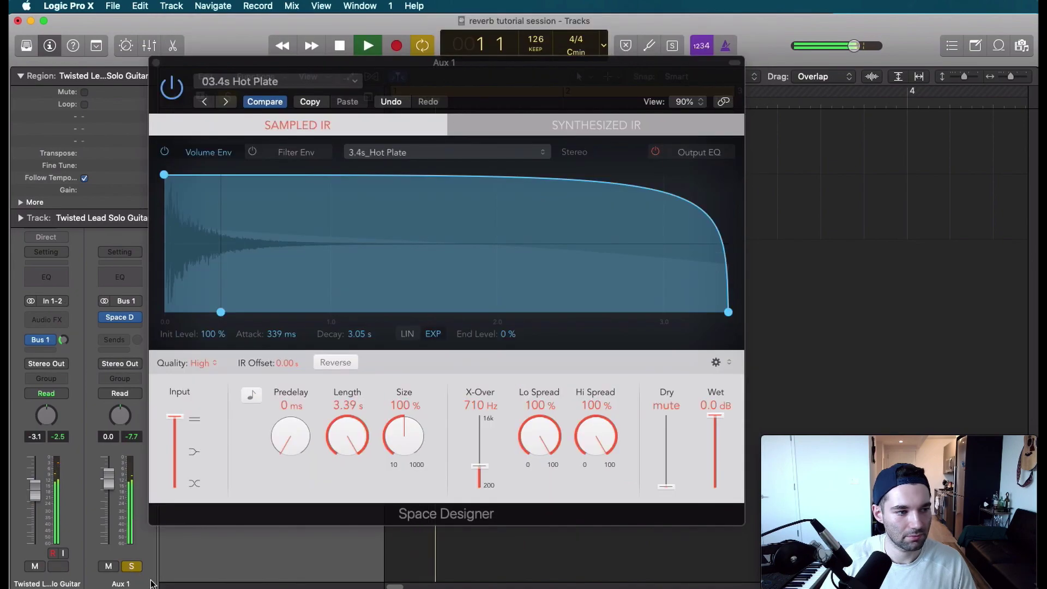
{"action": "key", "text": "space"}
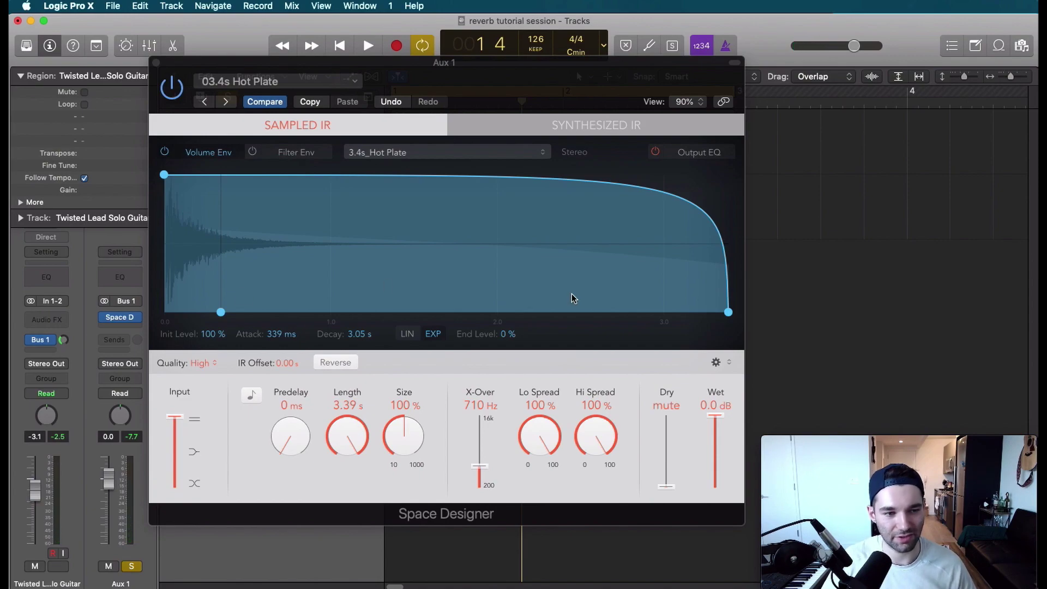
{"action": "left_click_drag", "start_coordinate": [665, 485], "coordinate": [661, 545]}
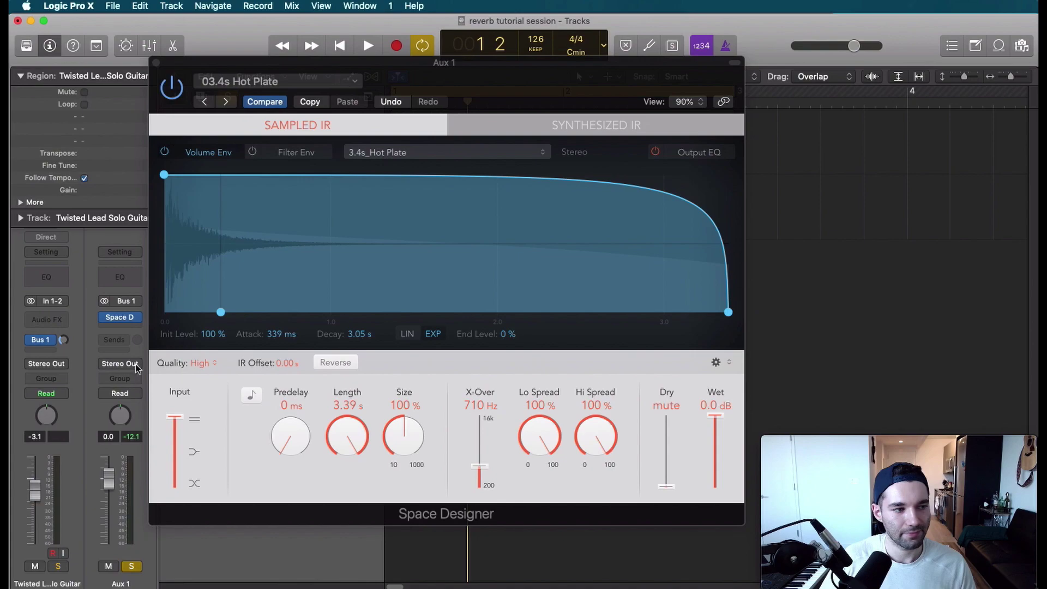
- Insert a stereo Channel EQ after Space Designer on Aux 1
{"action": "left_click", "coordinate": [107, 319]}
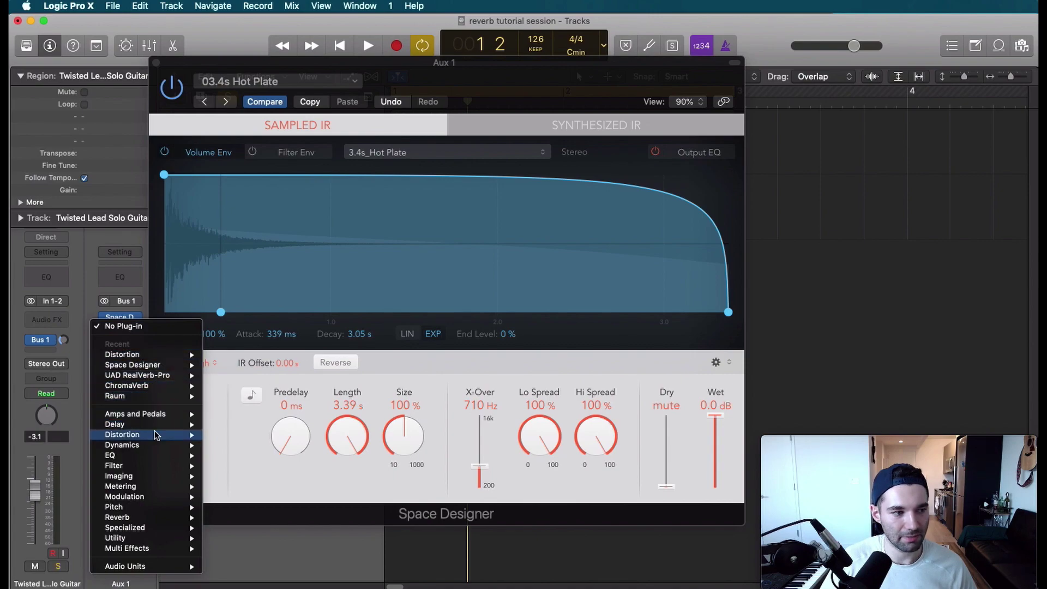
{"action": "mouse_move", "coordinate": [154, 456]}
{"action": "mouse_move", "coordinate": [273, 455]}
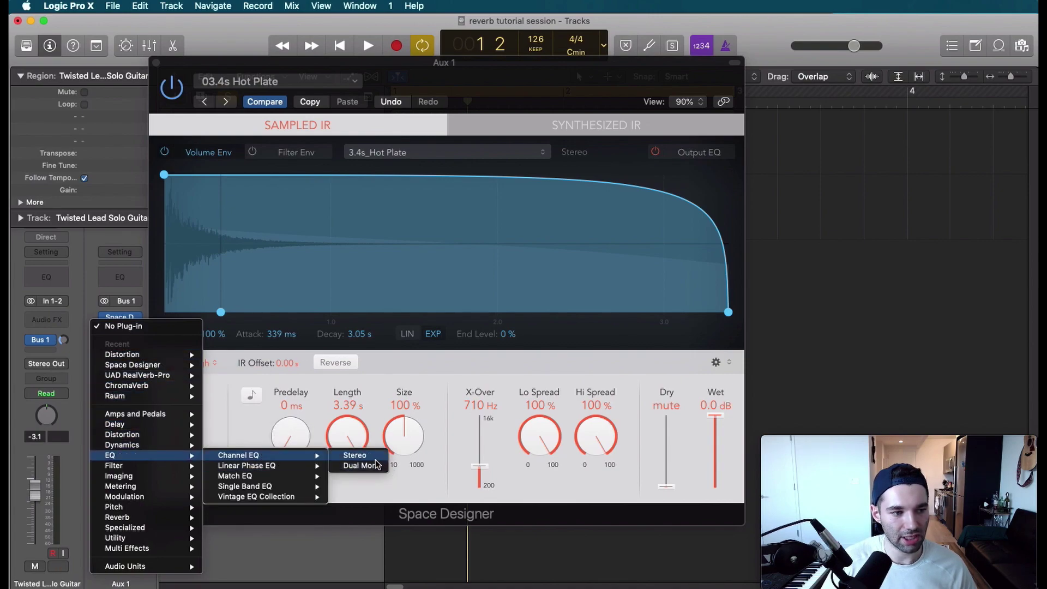
{"action": "left_click", "coordinate": [302, 272]}
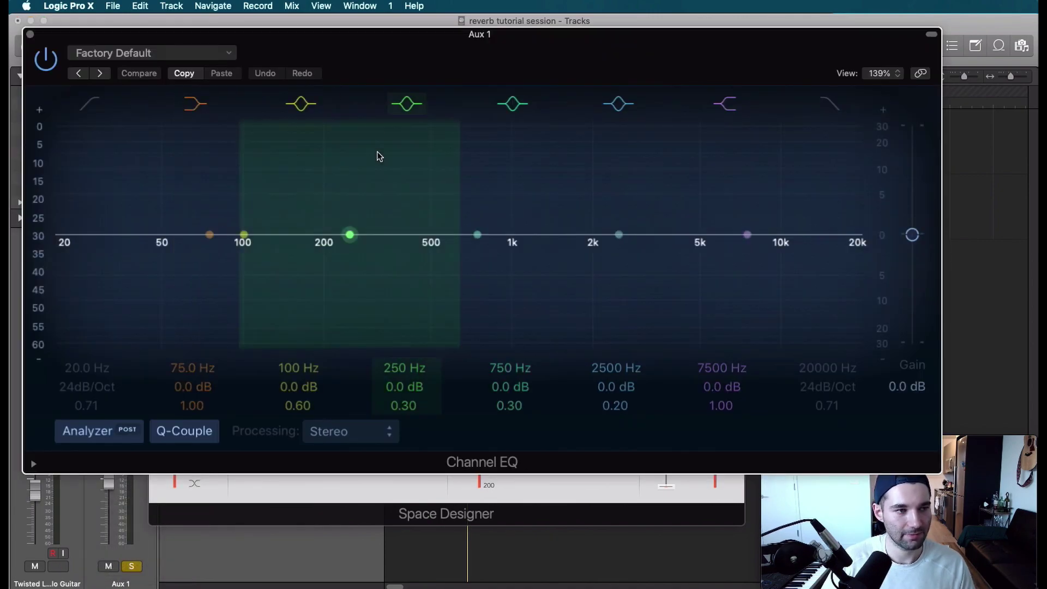
- Cut the reverb by 17.5 dB at 900 Hz and 13.0 dB at 7300 Hz, audition it, and bypass the Channel EQ
{"action": "left_click_drag", "start_coordinate": [495, 250], "coordinate": [510, 190]}
{"action": "left_click_drag", "start_coordinate": [744, 257], "coordinate": [739, 308]}
{"action": "key", "text": "space"}
{"action": "left_click_drag", "start_coordinate": [496, 176], "coordinate": [499, 319]}
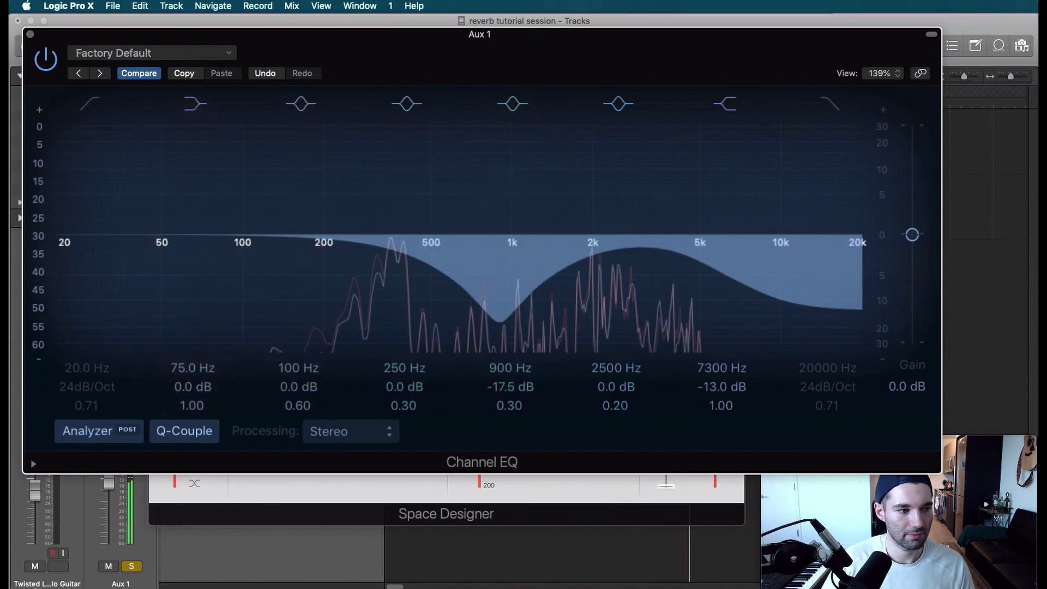
{"action": "left_click", "coordinate": [114, 301]}
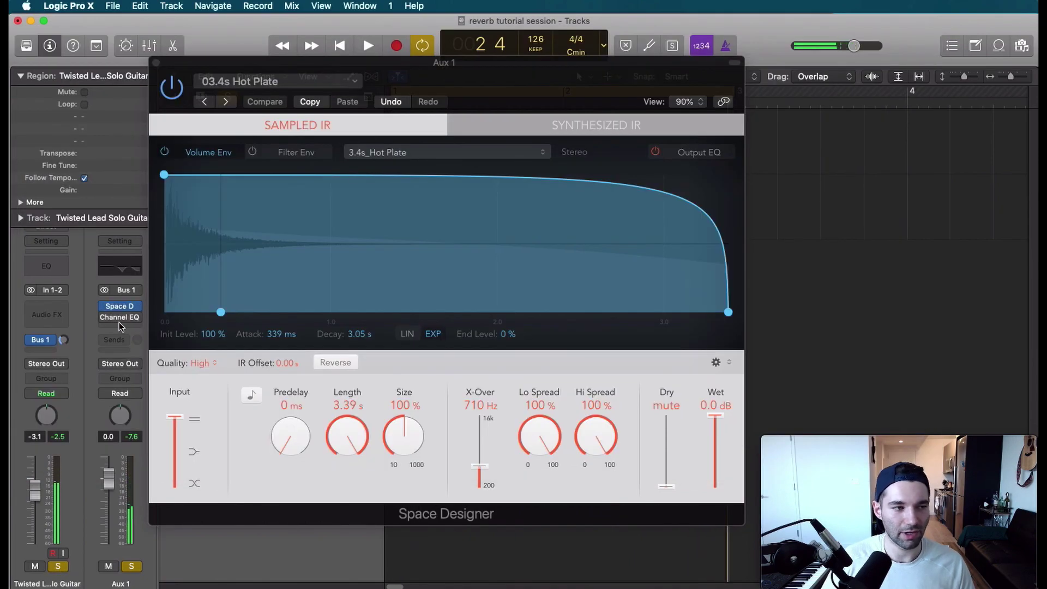